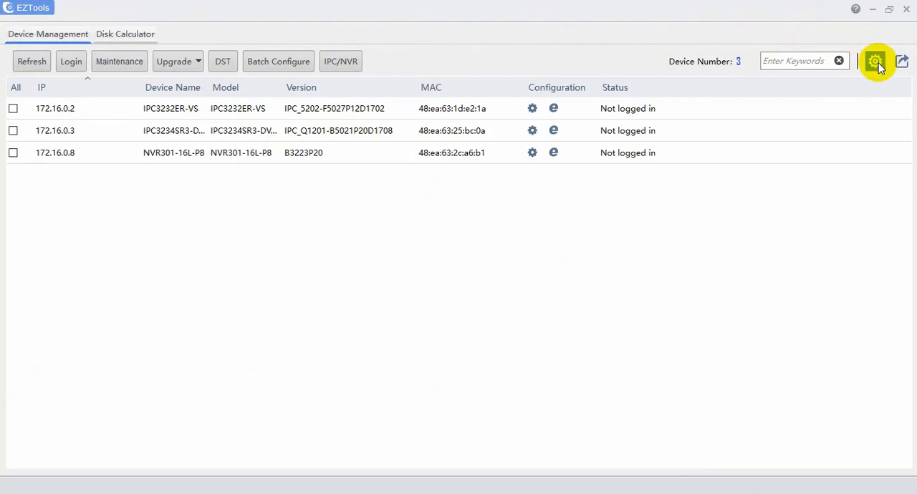
Enable device search by IP segment and set the range from 172.16.0.1 to 172.16.0.255.
left_click(876, 63)
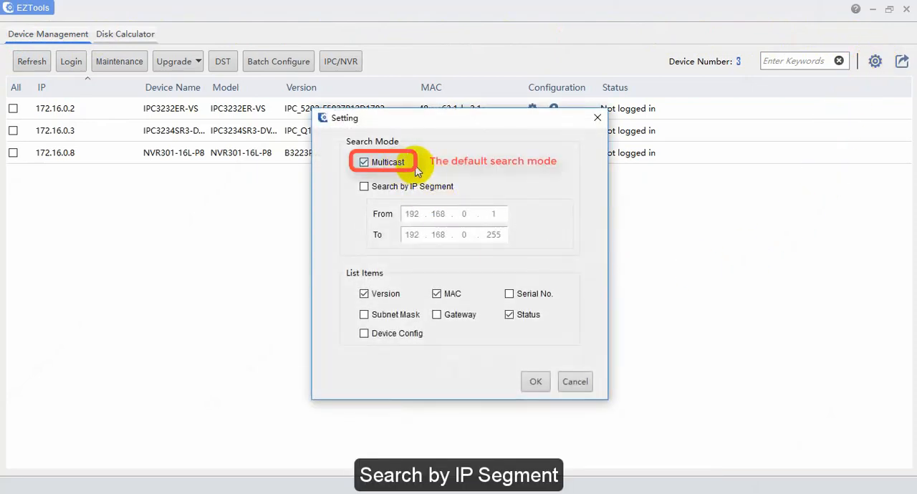
left_click(364, 187)
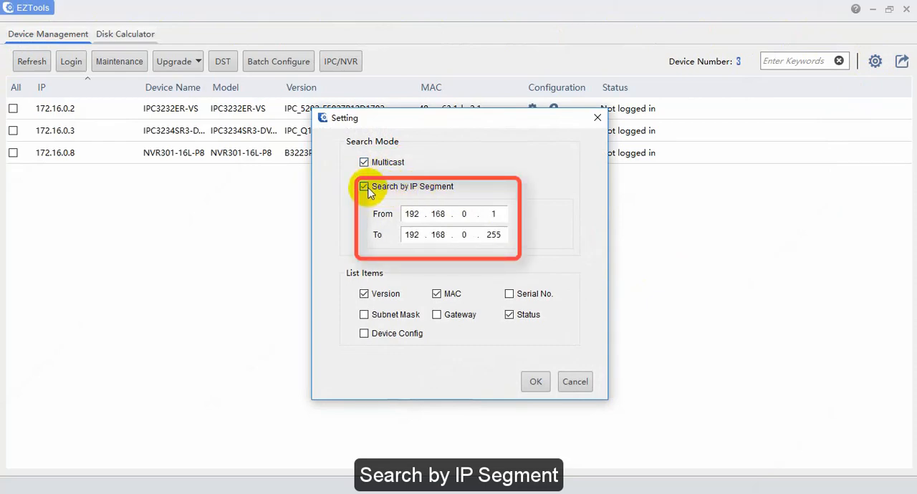
double_click(412, 213)
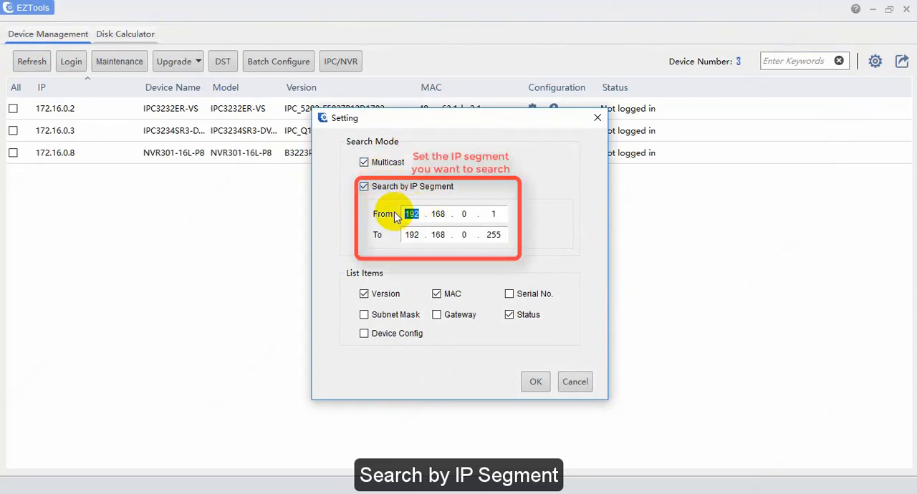
type("172.16")
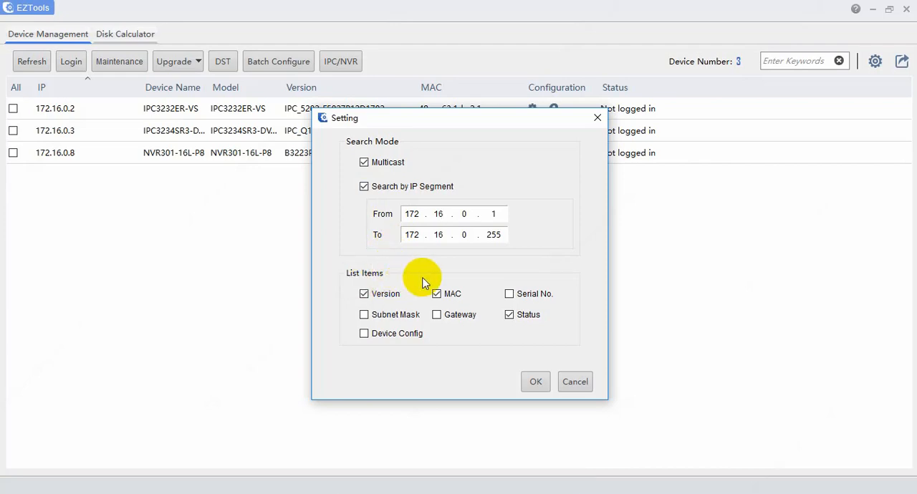
left_click(535, 383)
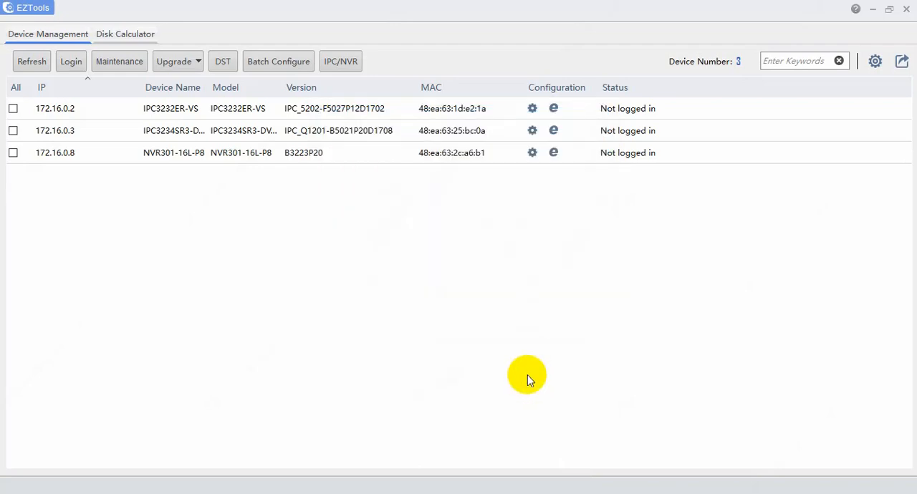
Filter the device list by the keyword NVR, and clear the filter again.
left_click(783, 63)
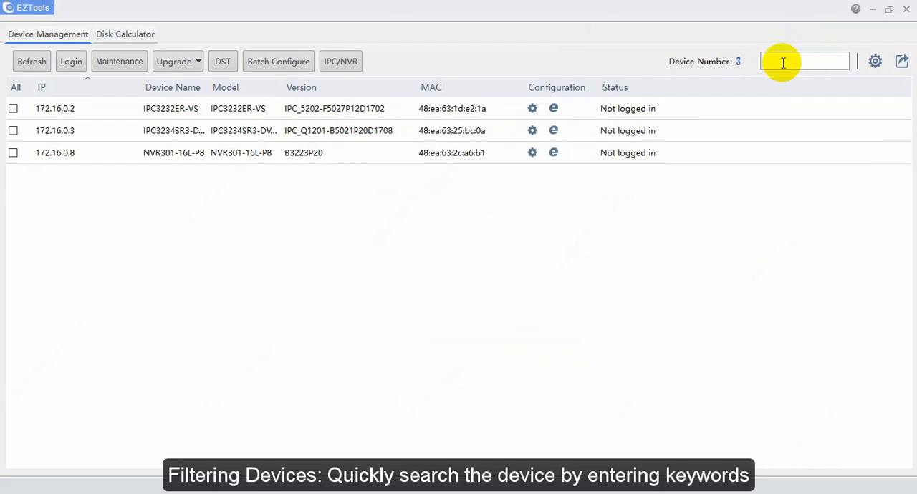
type("NVR")
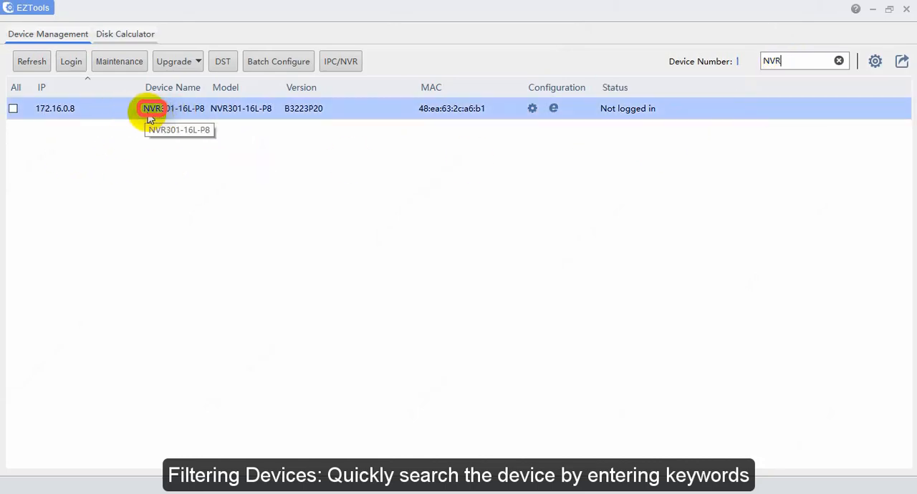
left_click(839, 60)
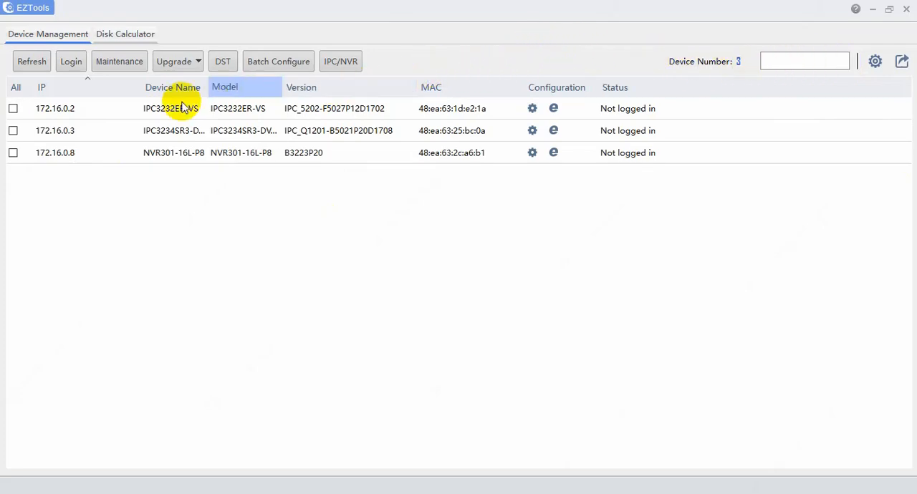
Select all listed devices and batch modify their network addresses to the range 172.16.0.1 to 172.16.0.3.
left_click(16, 92)
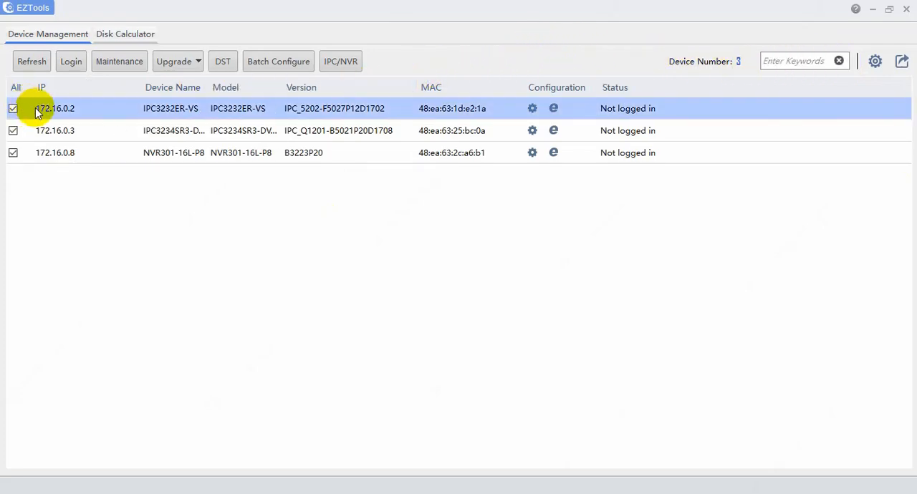
right_click(40, 112)
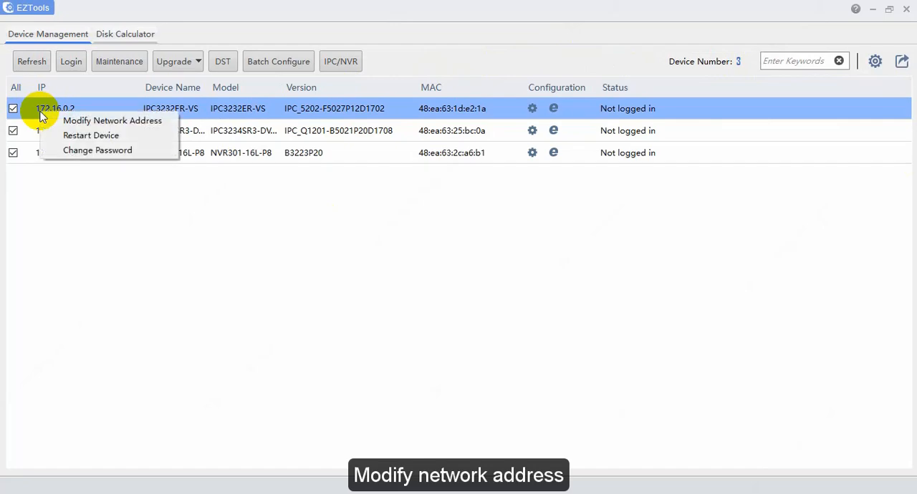
left_click(99, 122)
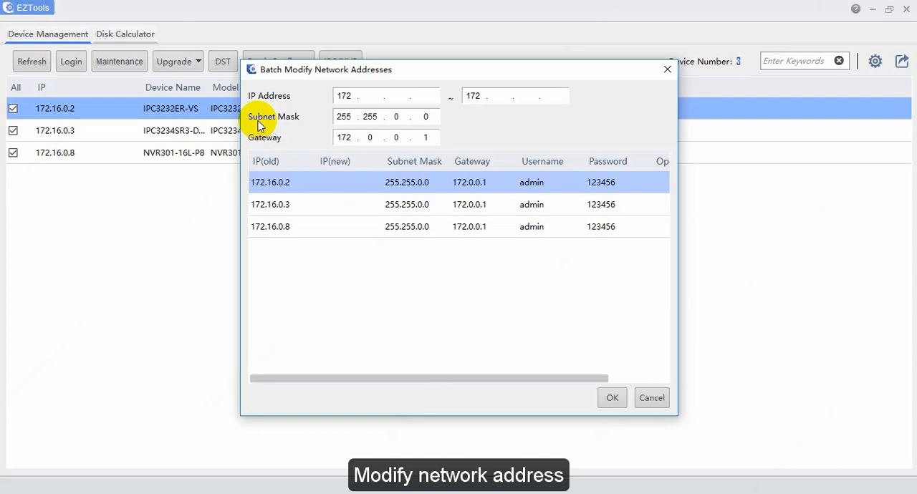
type("6.0.")
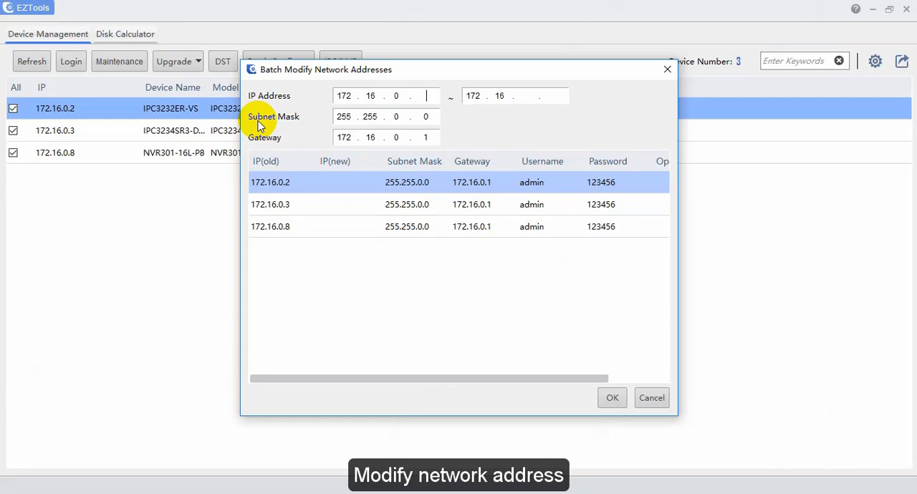
type("1")
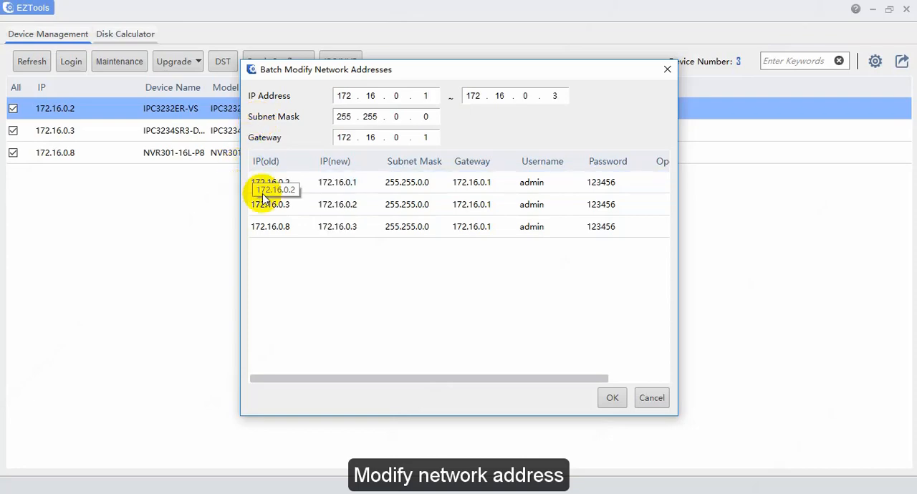
left_click(612, 401)
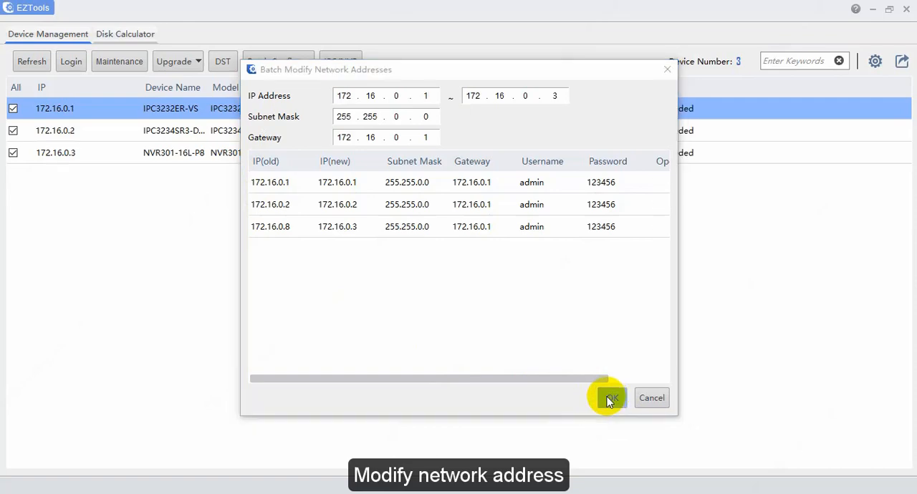
left_click(667, 72)
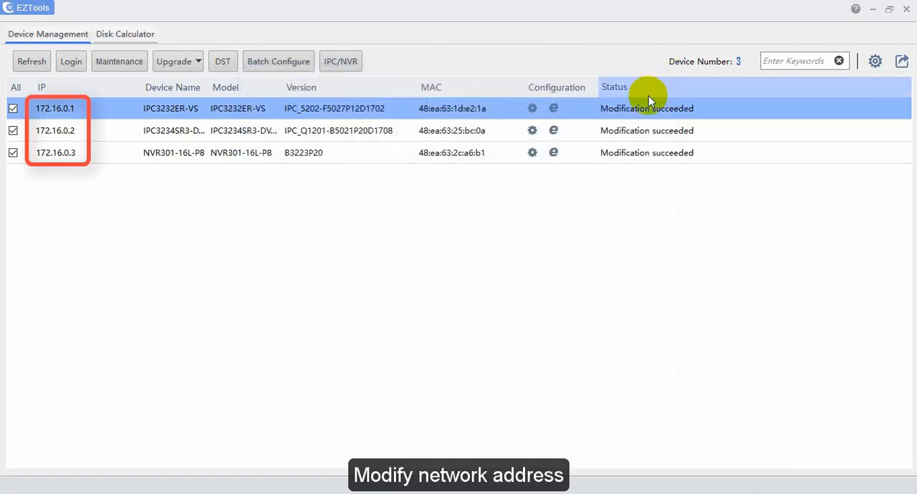
Deselect all devices and select only the camera at 172.16.0.1.
left_click(14, 88)
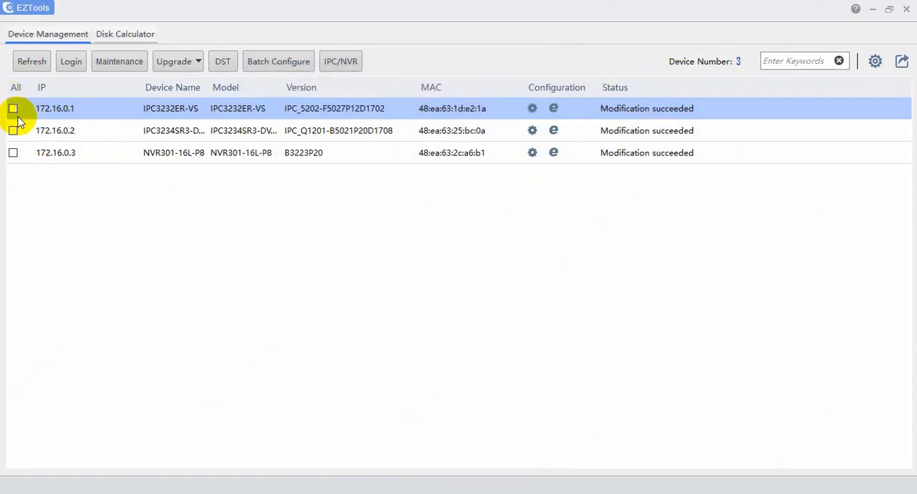
left_click(13, 109)
right_click(43, 111)
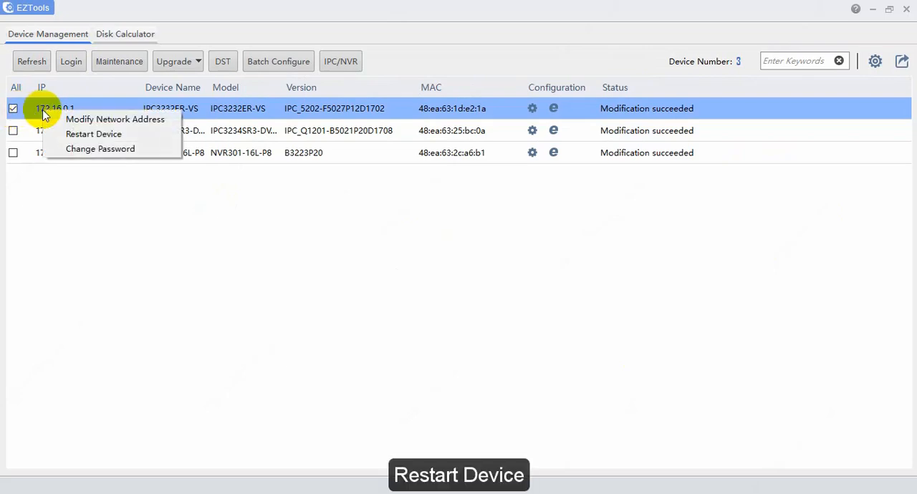
left_click(81, 135)
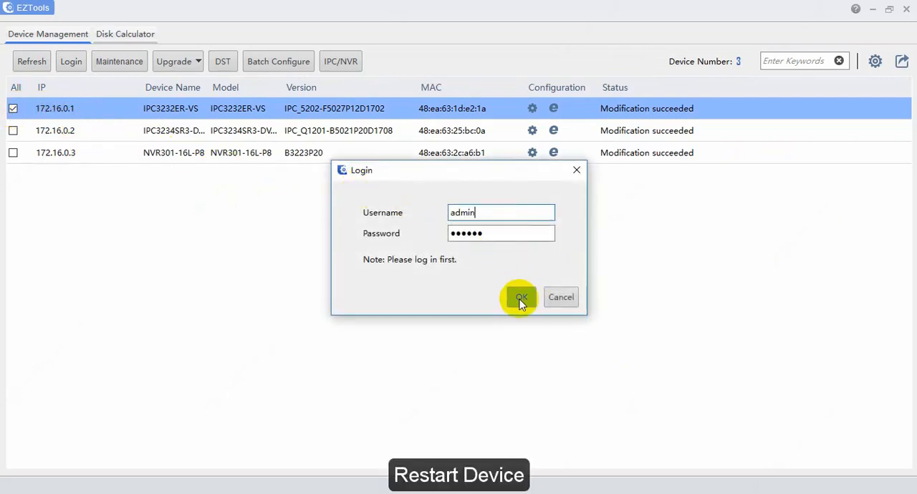
left_click(558, 296)
Change the password of the 172.16.0.1 camera for username admin, entering the old password and the new password with its confirmation.
right_click(49, 111)
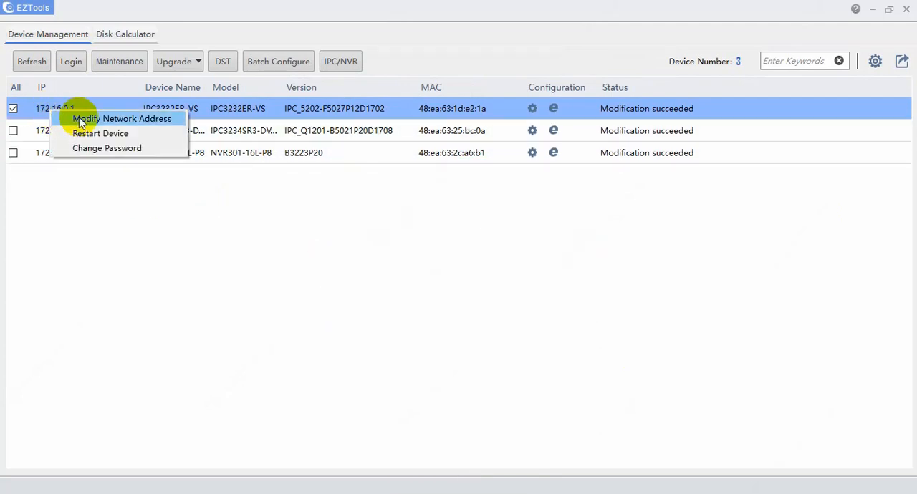
left_click(122, 149)
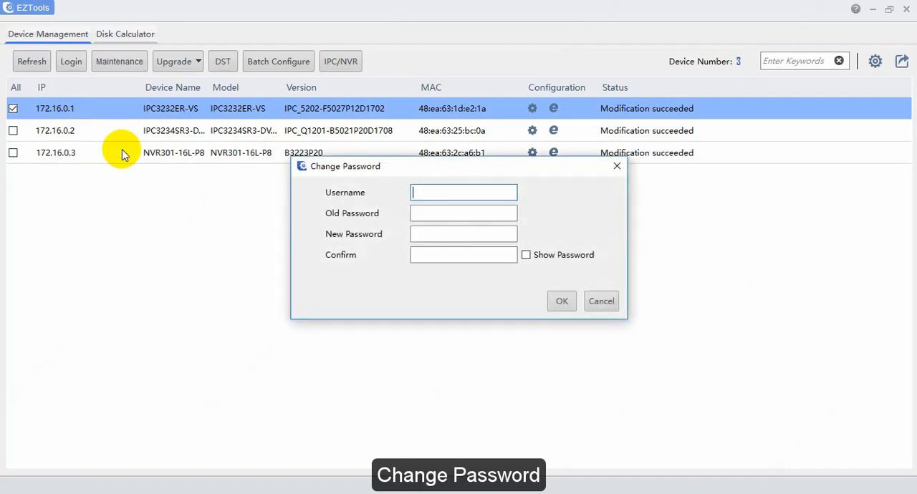
left_click(423, 193)
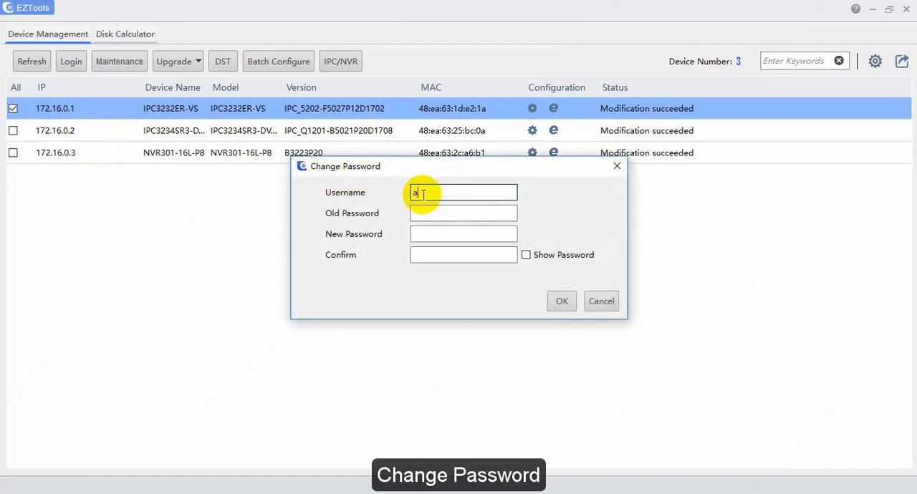
key("Tab")
type("1")
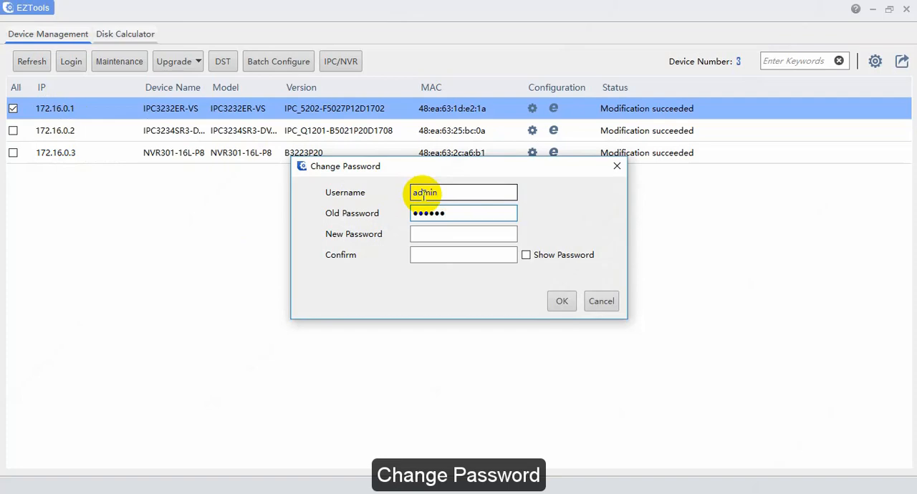
key("Tab")
type("1")
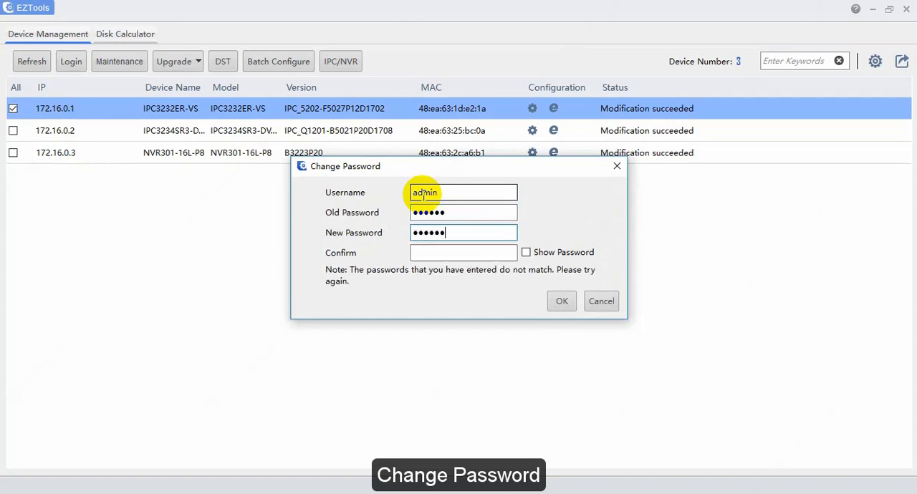
key("Tab")
type("1")
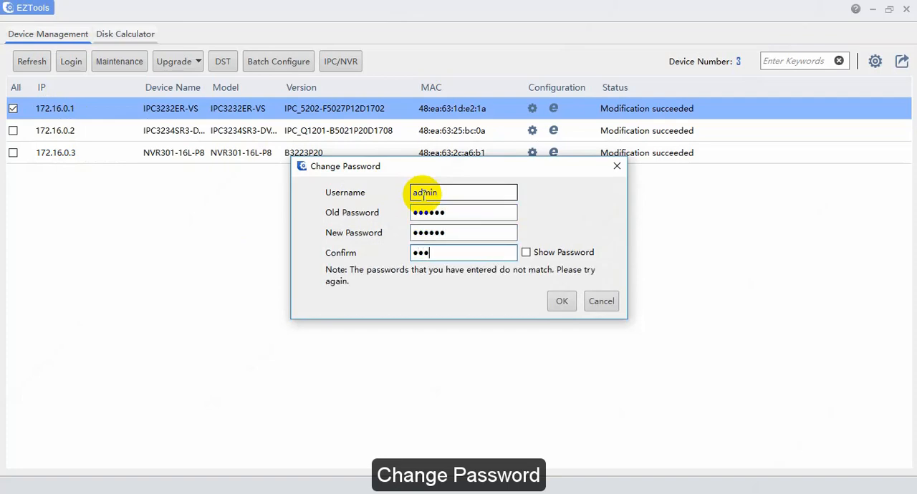
type("23456")
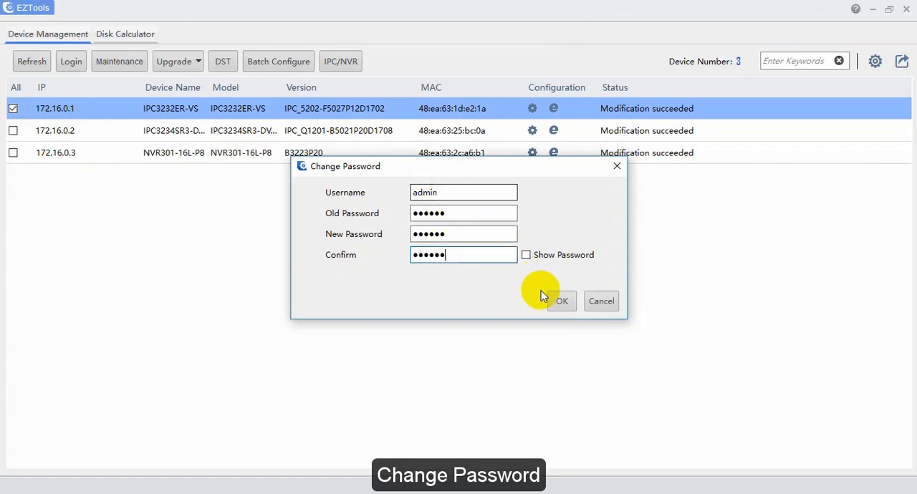
left_click(562, 302)
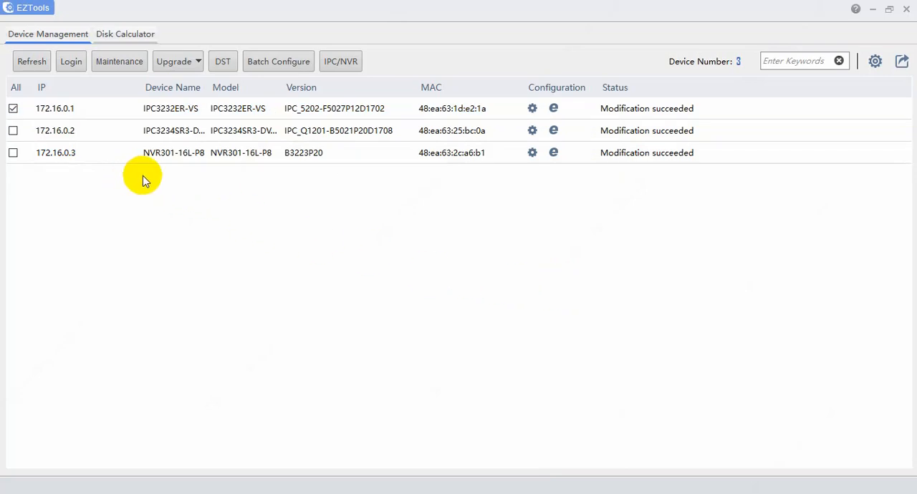
Log in to the 172.16.0.1 camera with the prefilled admin credentials and view its configuration window.
left_click(74, 64)
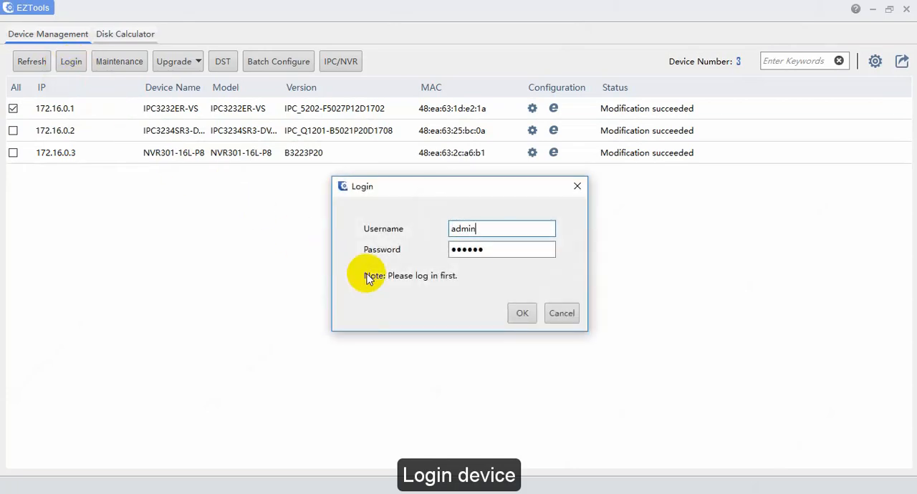
left_click(524, 311)
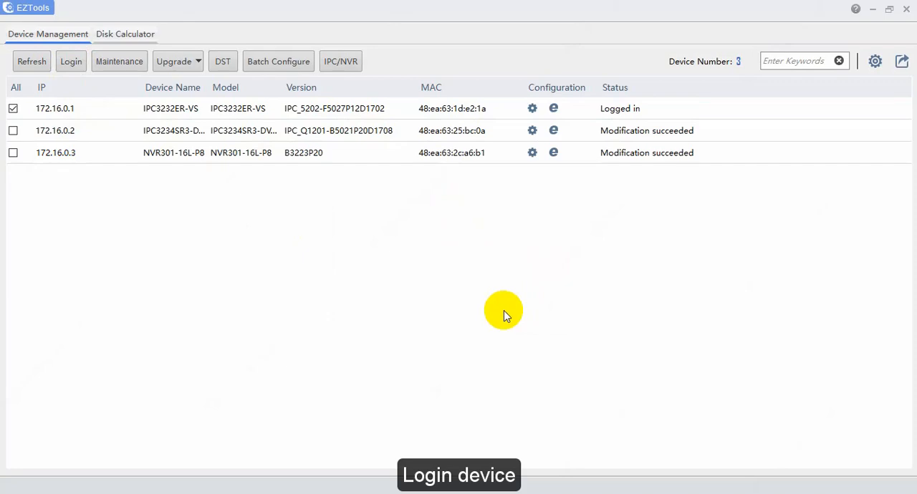
double_click(608, 114)
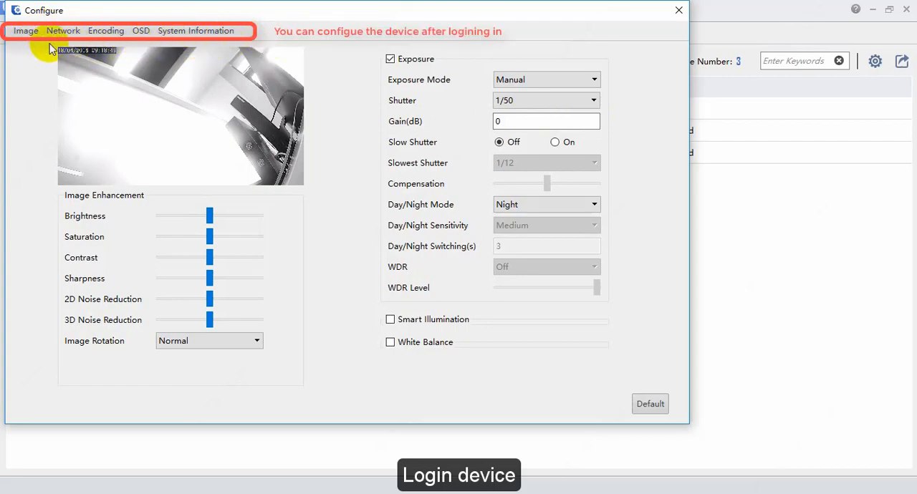
left_click(678, 10)
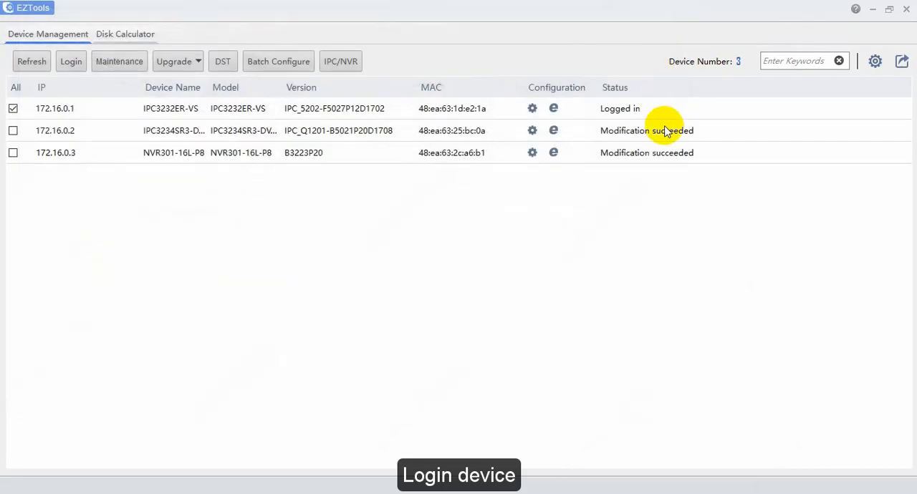
left_click(630, 118)
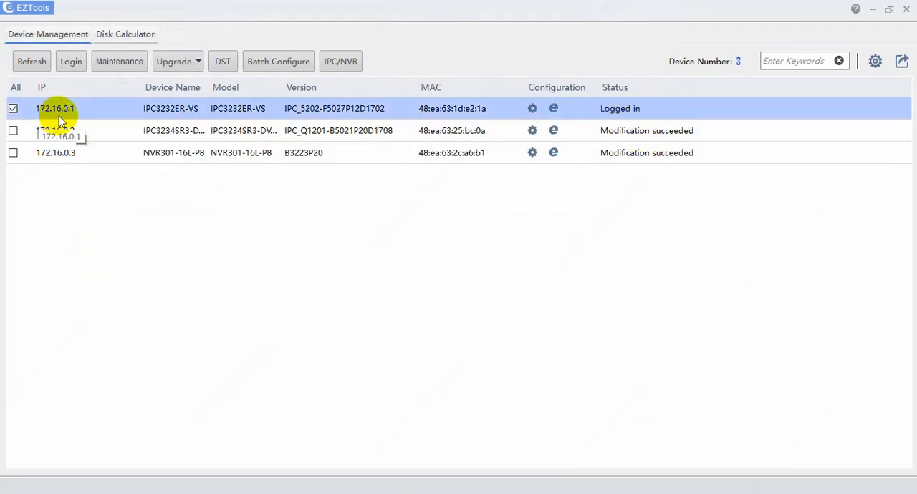
Review the batch configuration's encoding and OSD settings for the 172.16.0.1 camera without changing them.
left_click(273, 61)
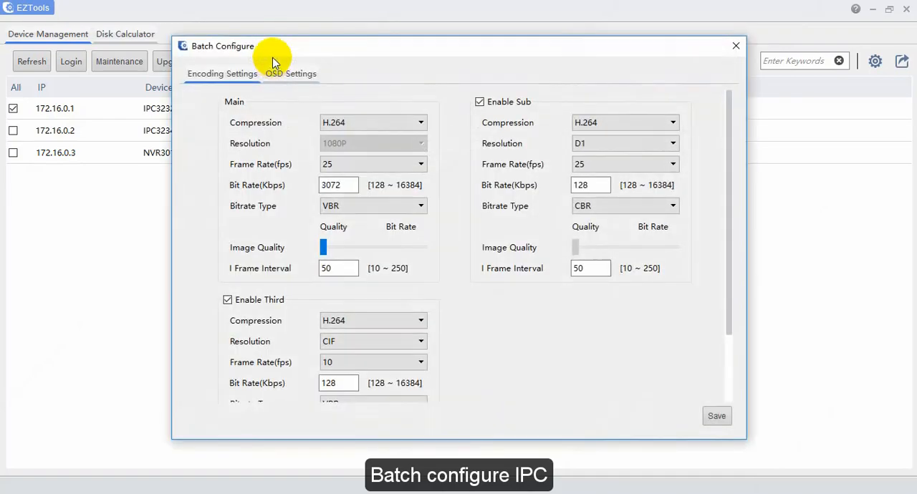
left_click_drag(319, 46, 292, 66)
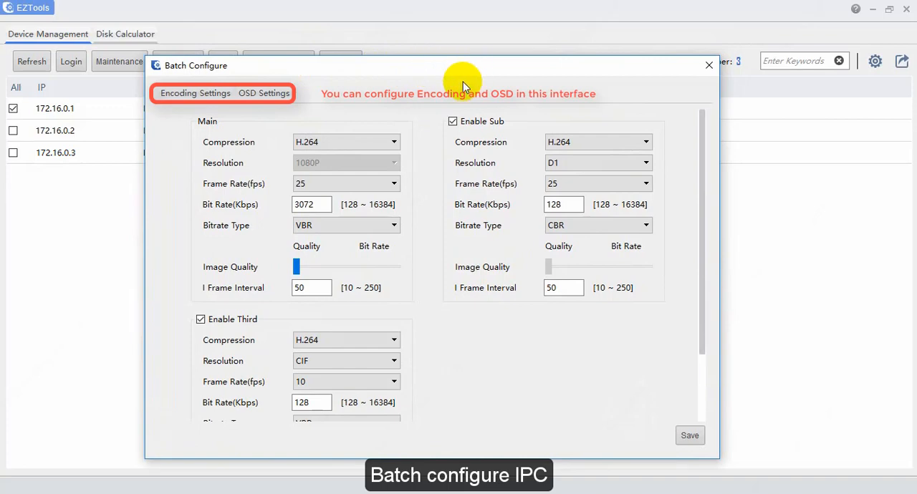
left_click(263, 93)
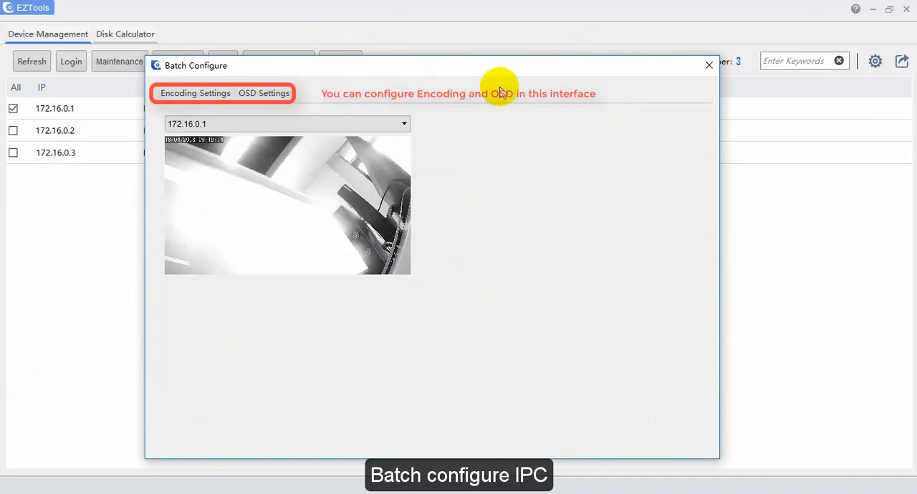
left_click(711, 66)
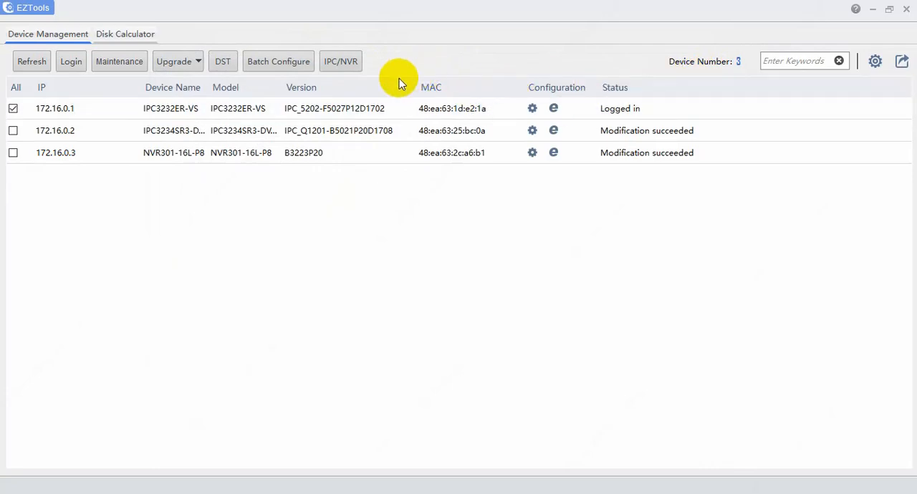
Enable DST on the 172.16.0.1 camera, keeping the default start time, end time and bias.
left_click(224, 62)
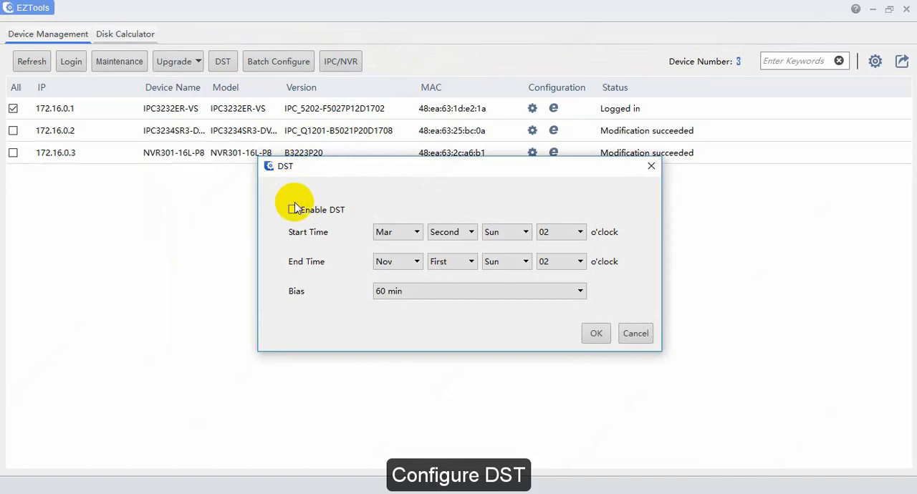
left_click(305, 209)
left_click(594, 333)
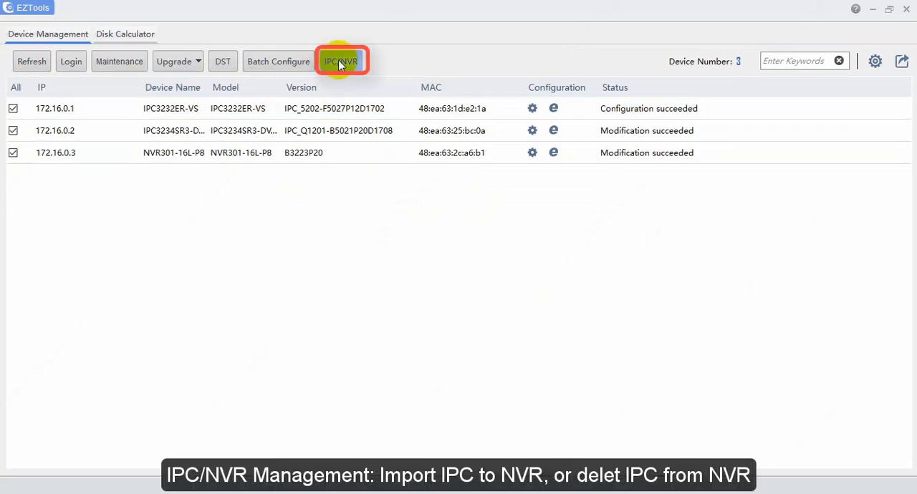
Log in for IPC/NVR management and import cameras 172.16.0.1 and 172.16.0.2 into the NVR301-16L-P8, using username admin and the camera password.
left_click(339, 59)
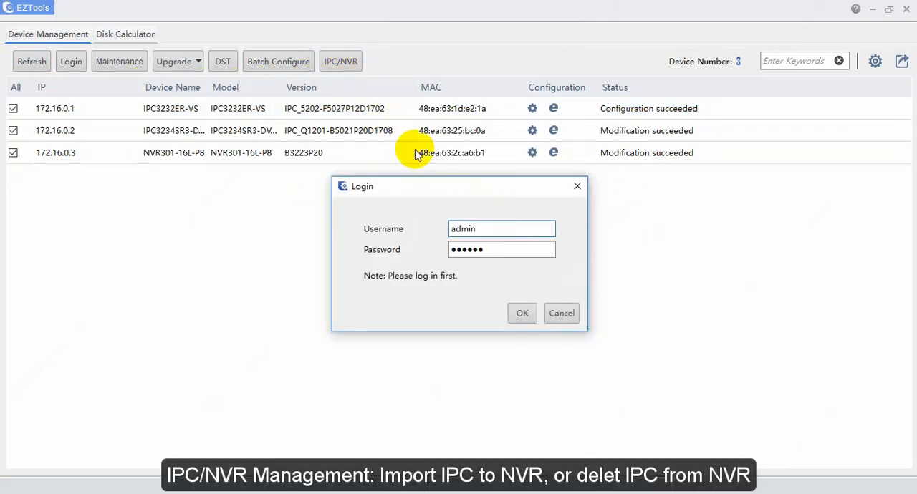
left_click(521, 314)
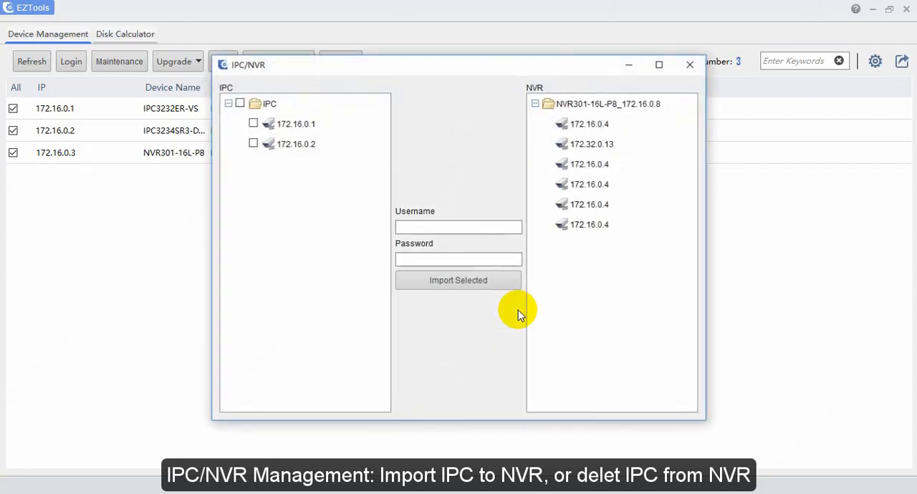
left_click(253, 124)
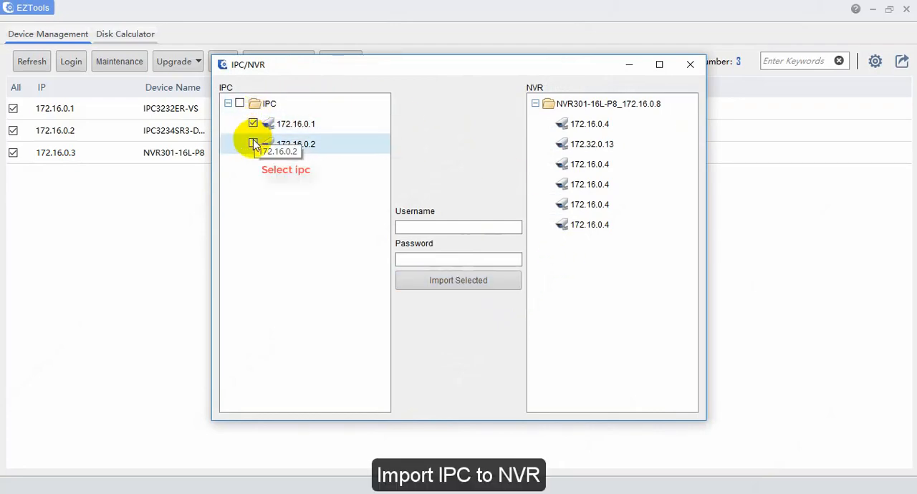
left_click(253, 143)
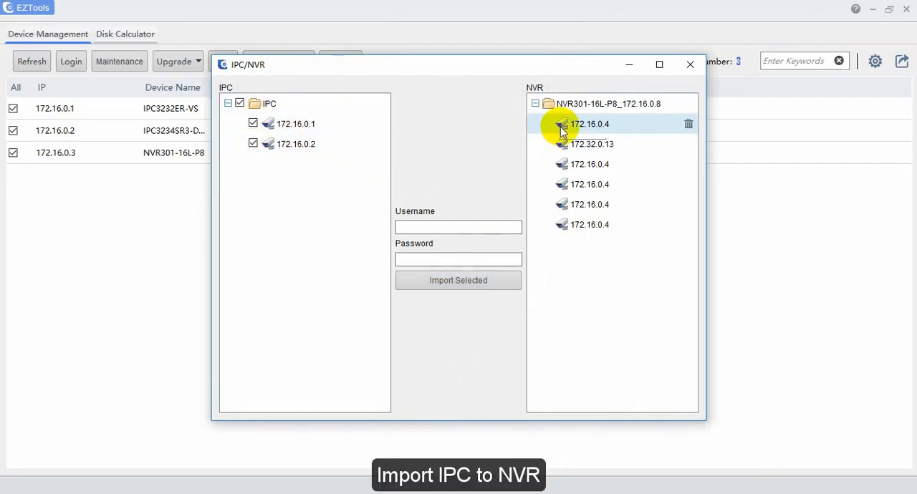
left_click(573, 106)
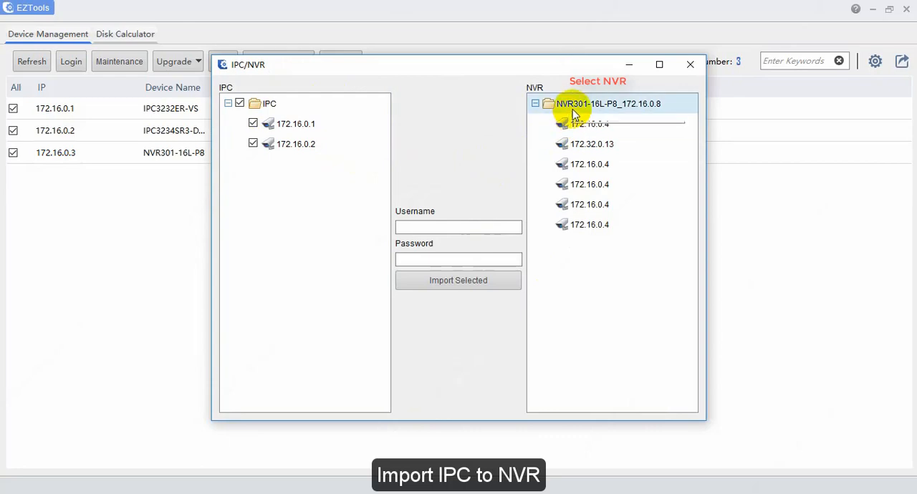
left_click(476, 226)
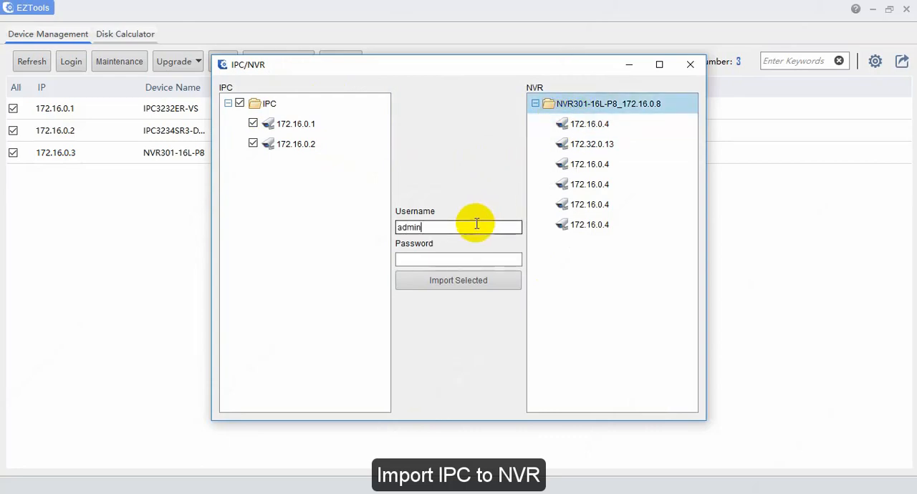
key("Tab")
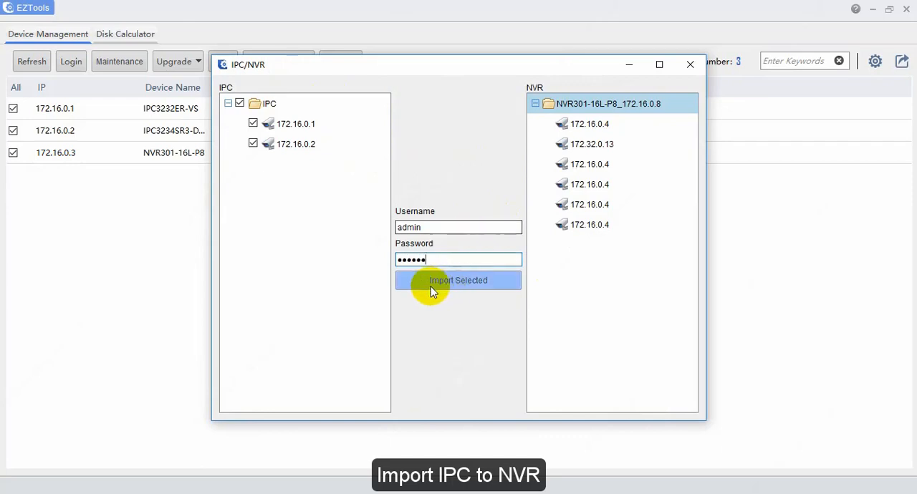
left_click(464, 283)
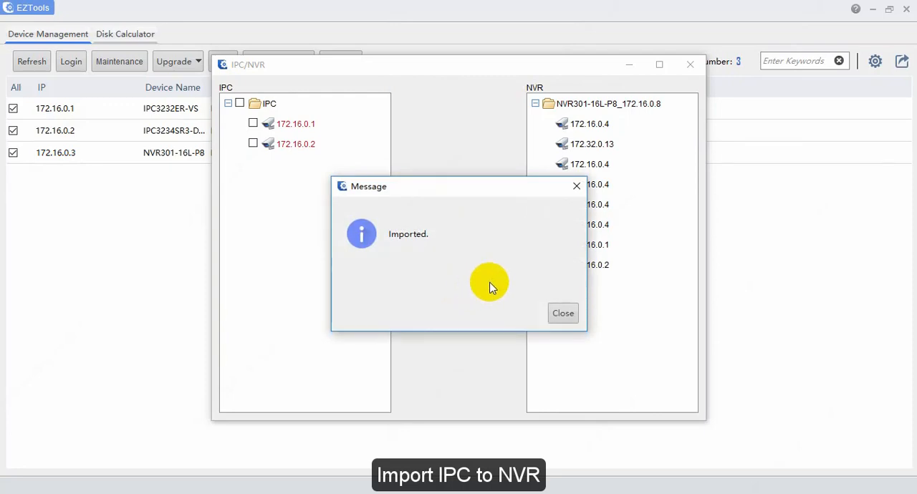
left_click(562, 314)
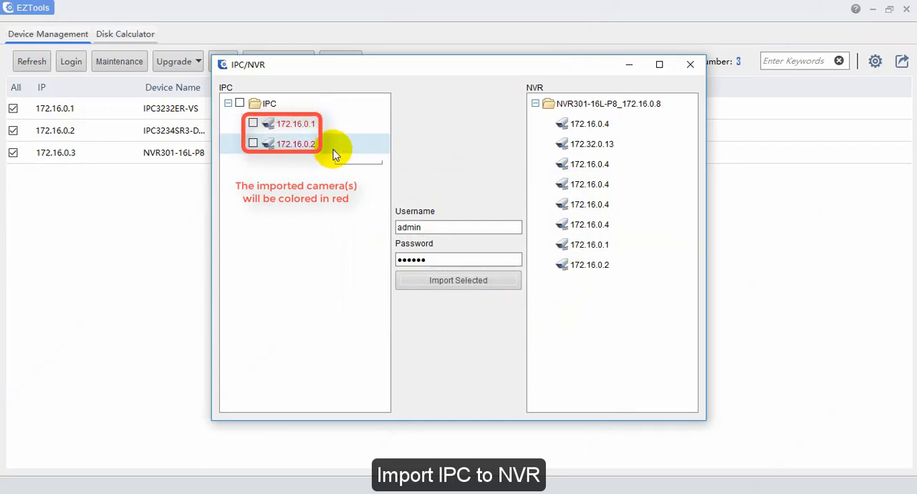
Delete the third-listed camera (172.16.0.4) and the 172.16.0.2 camera from the NVR, then close IPC/NVR management.
mouse_move(597, 160)
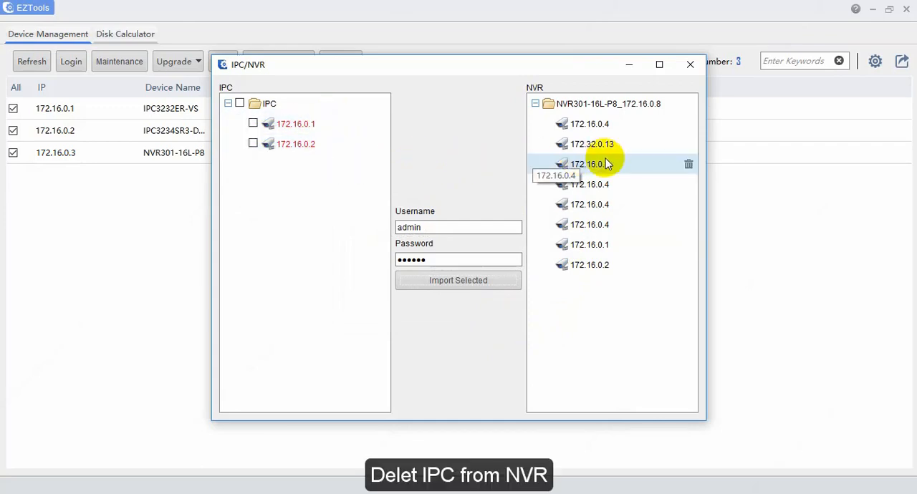
left_click(690, 165)
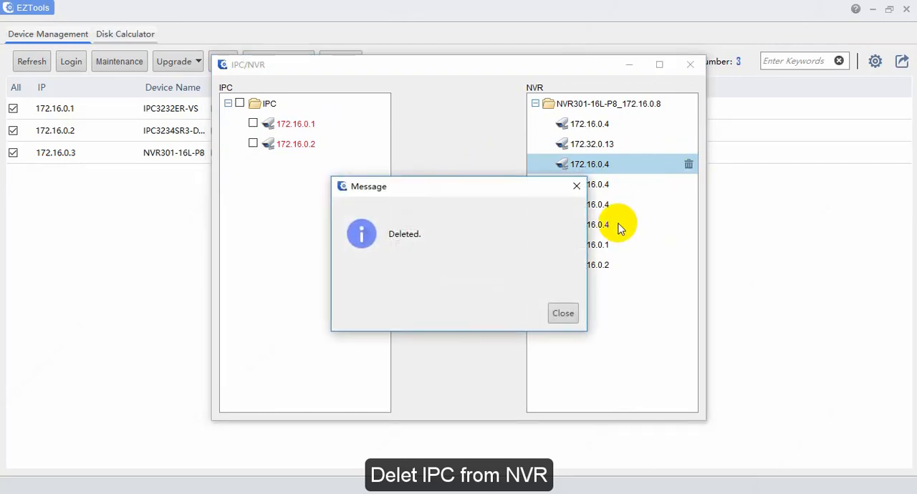
left_click(562, 314)
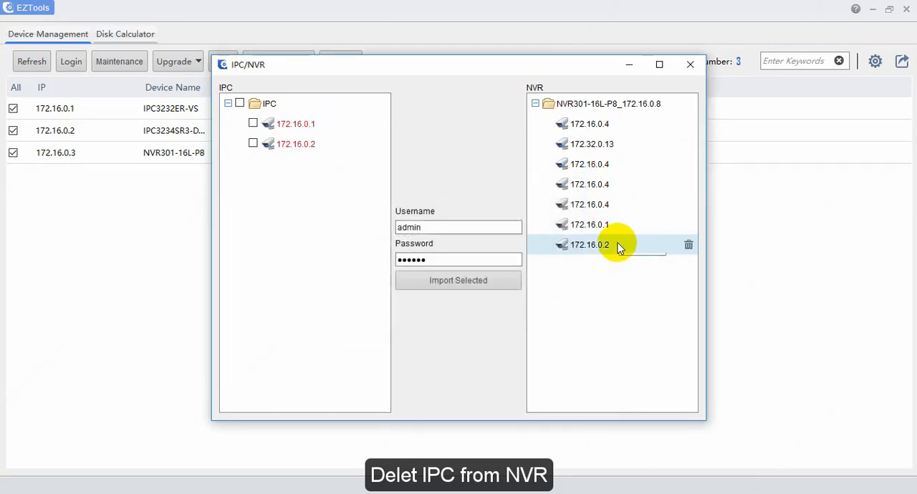
left_click(689, 246)
left_click(563, 314)
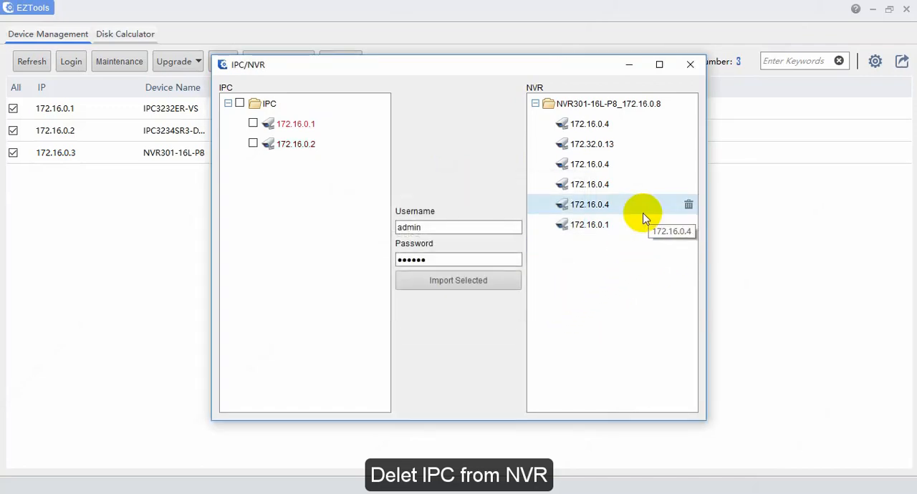
left_click(692, 65)
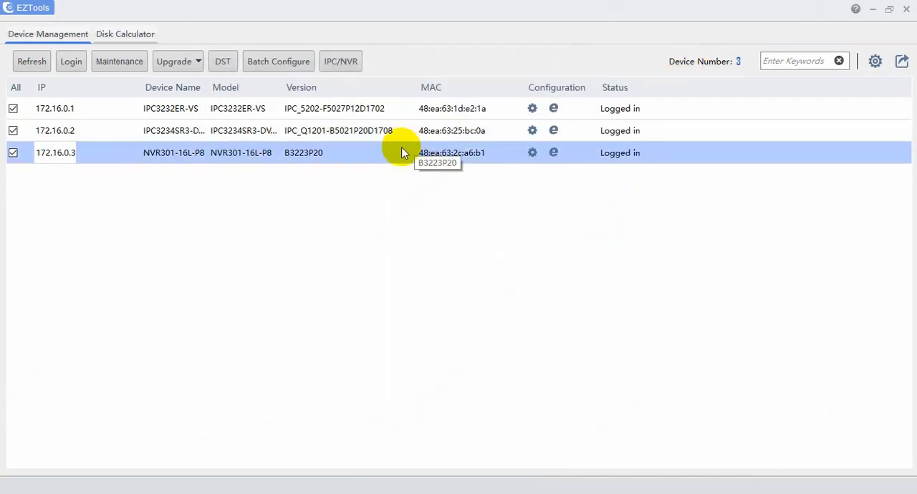
Select only the 172.16.0.1 camera in the device list, open Local Upgrade for it and mark it for upgrading.
left_click(16, 91)
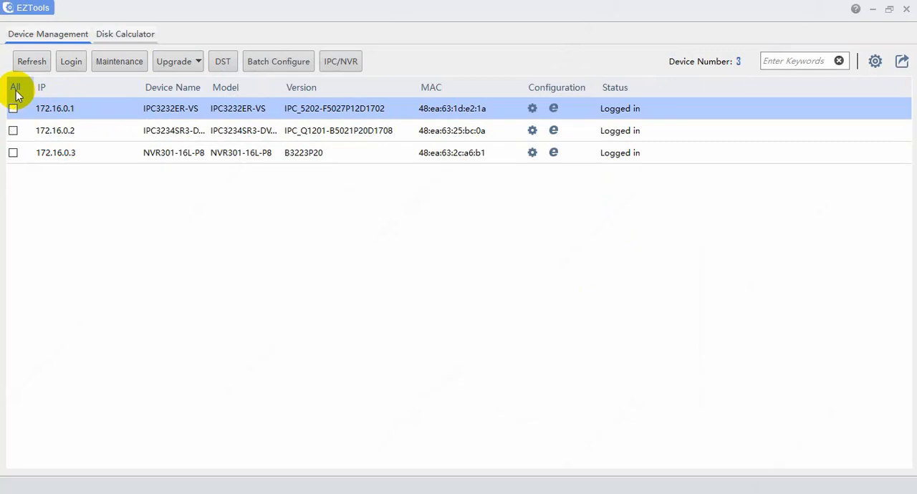
left_click(13, 110)
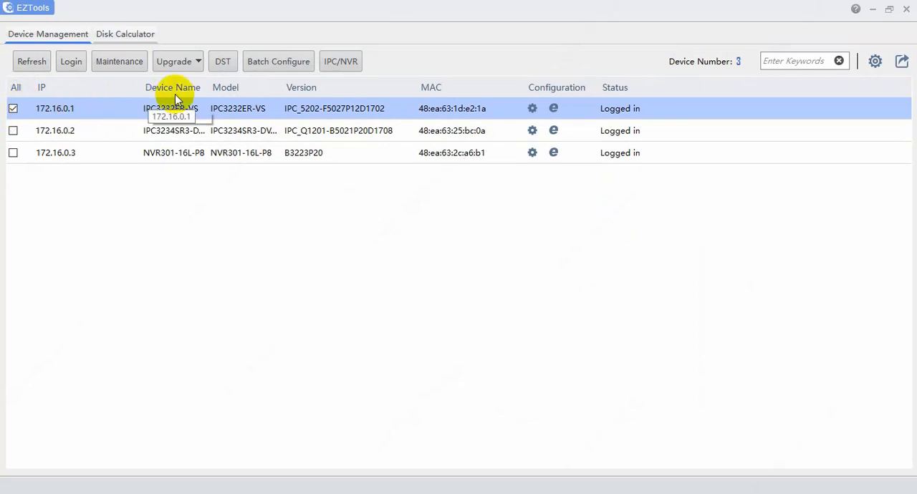
left_click(179, 62)
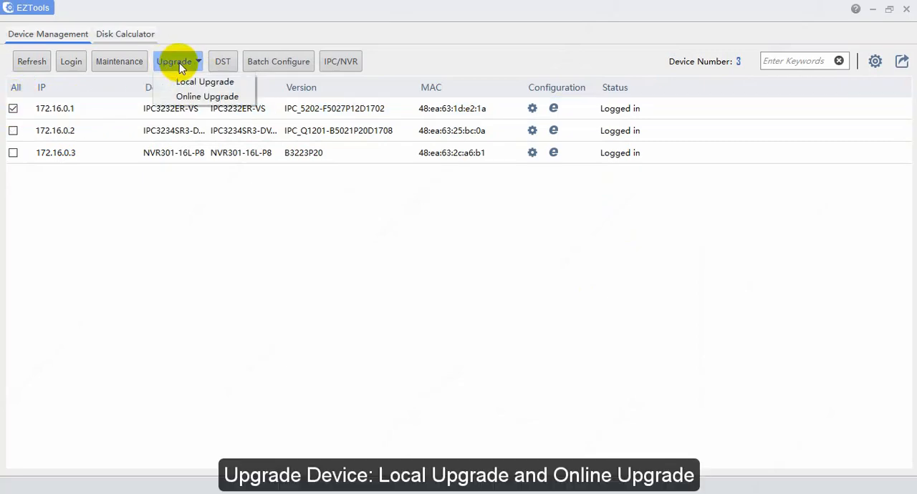
left_click(213, 85)
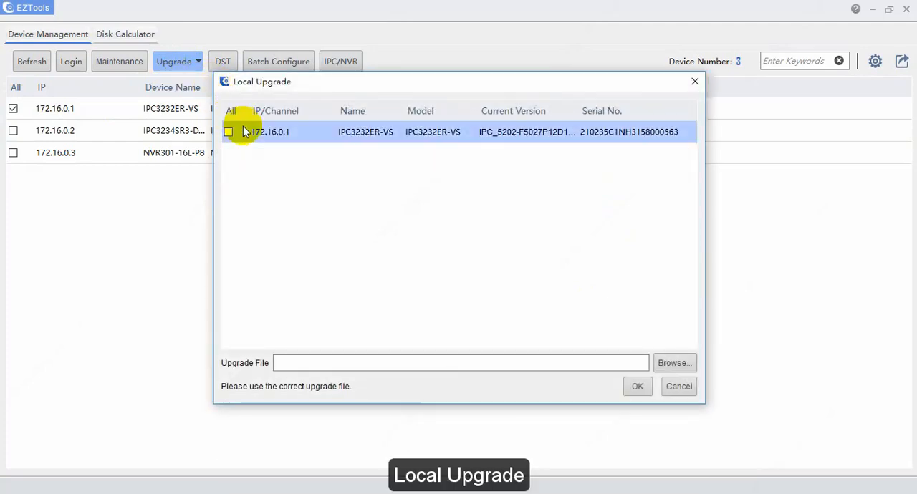
left_click(229, 134)
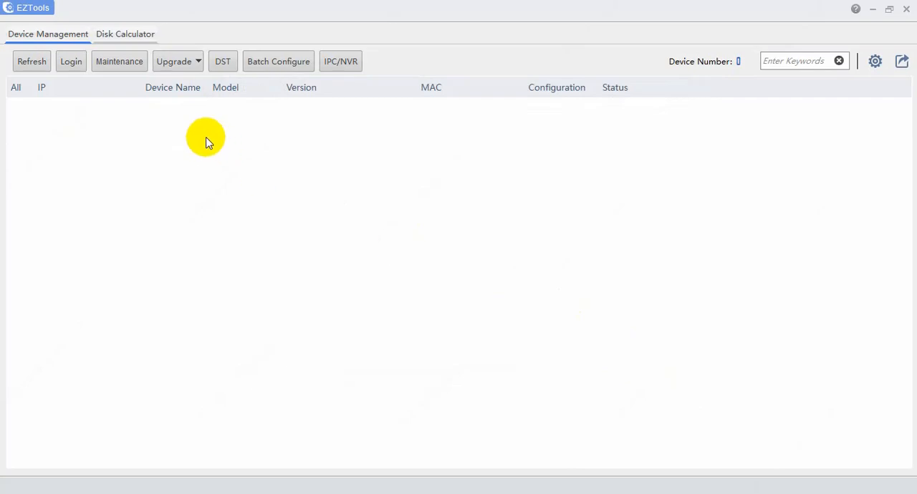
Log in to the 172.16.0.8 NVR with the prefilled admin credentials through Online Upgrade, check for available versions and close the check.
left_click(186, 66)
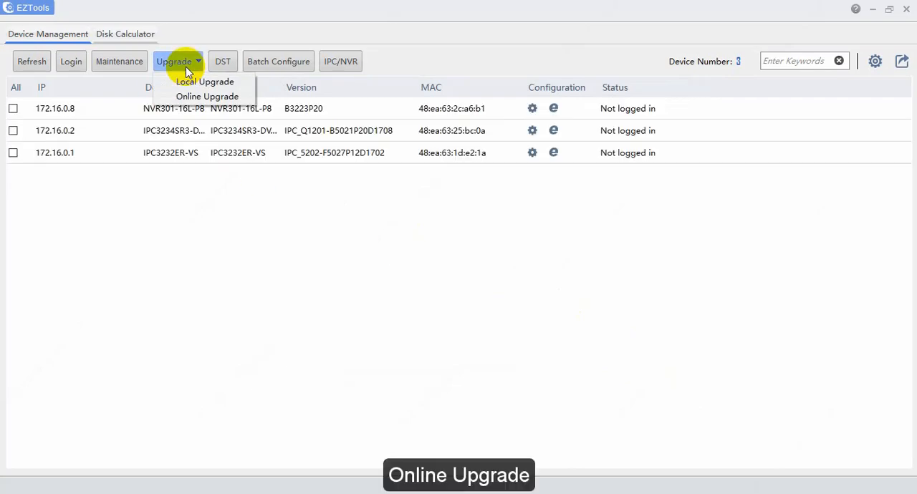
left_click(10, 109)
left_click(13, 110)
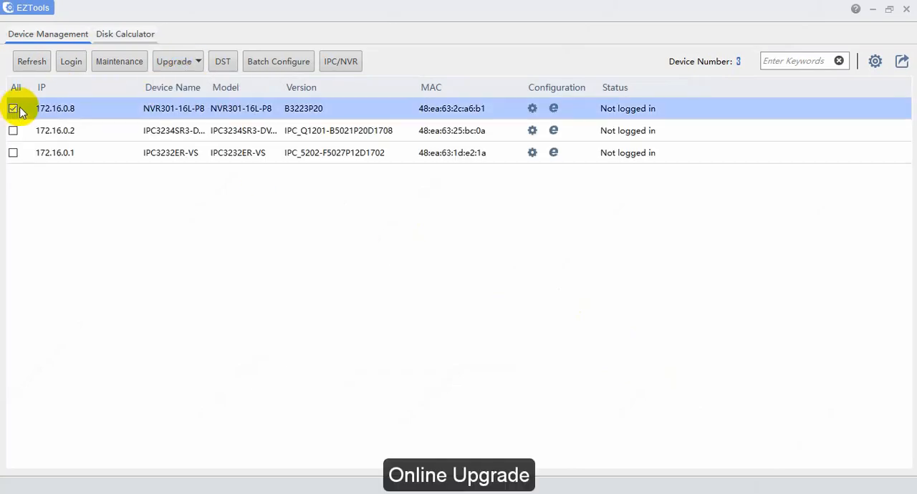
left_click(182, 60)
left_click(222, 96)
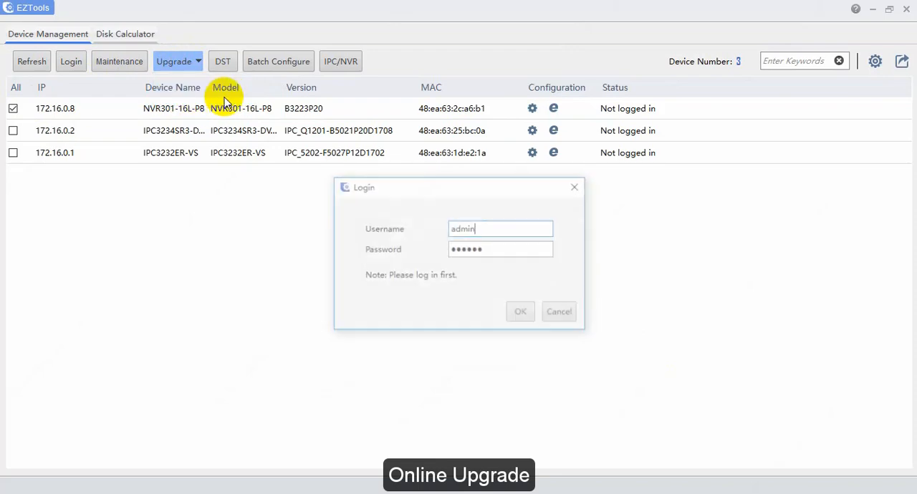
left_click(523, 312)
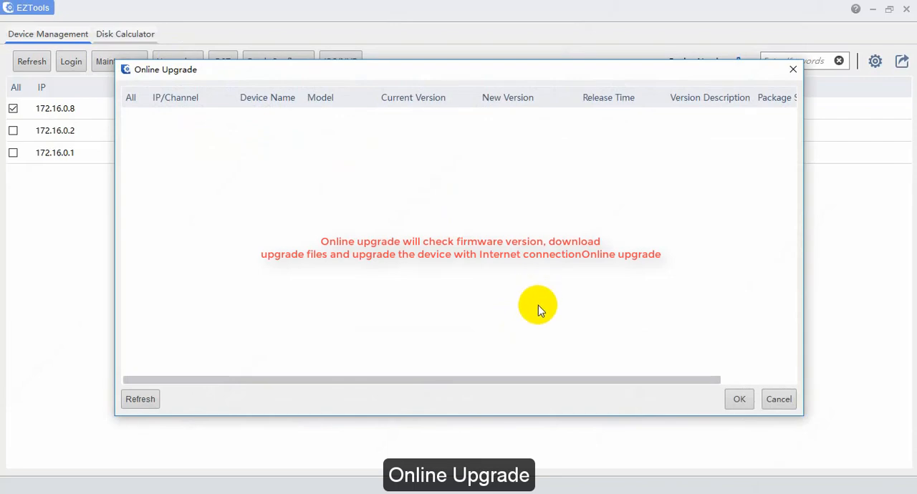
left_click(779, 400)
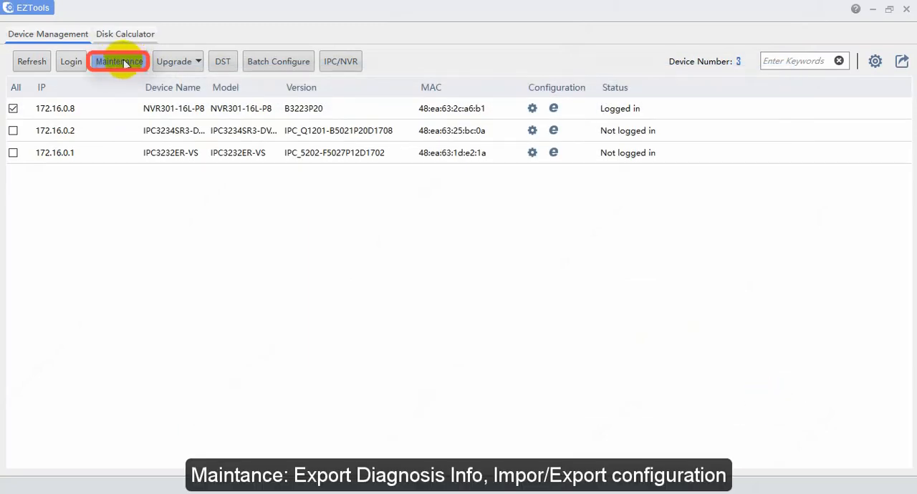
View the maintenance options and the system information of the 172.16.0.8 NVR without changing anything.
left_click(131, 64)
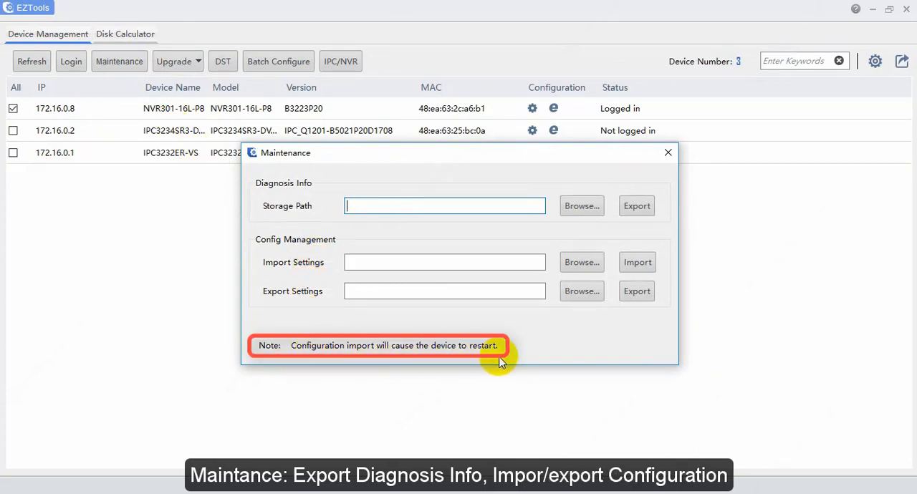
left_click(667, 154)
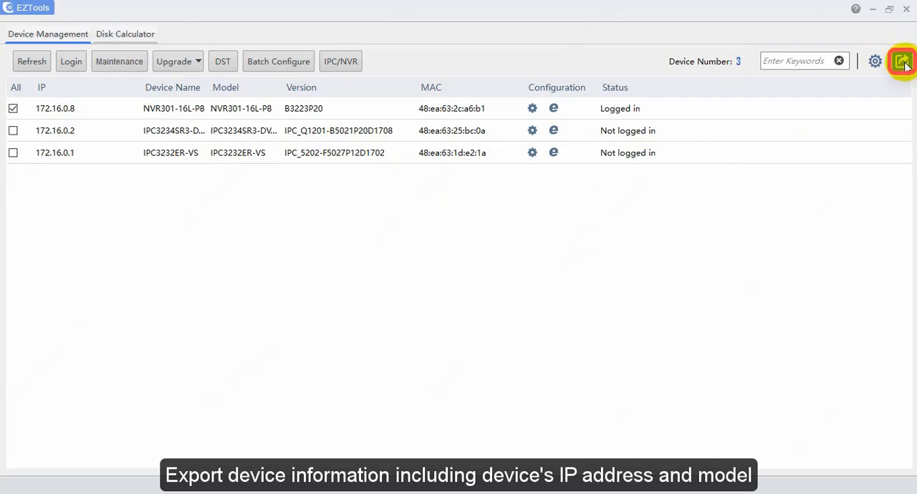
left_click(532, 109)
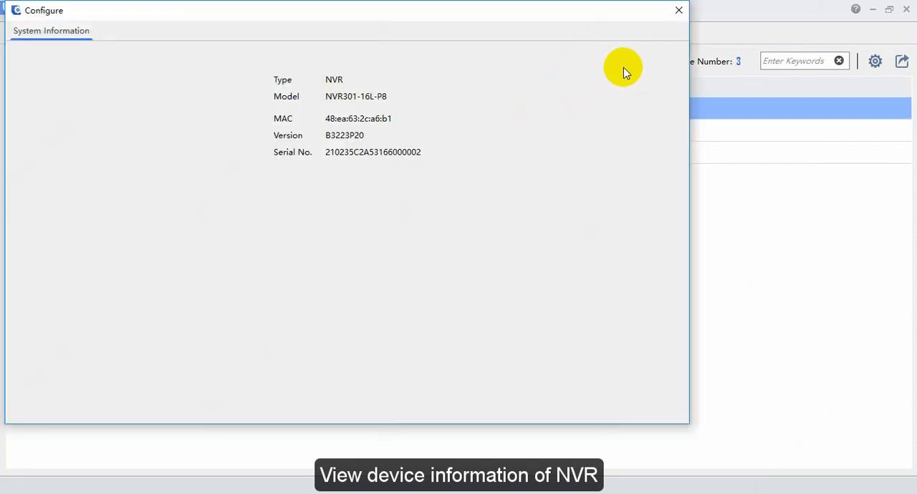
left_click(679, 10)
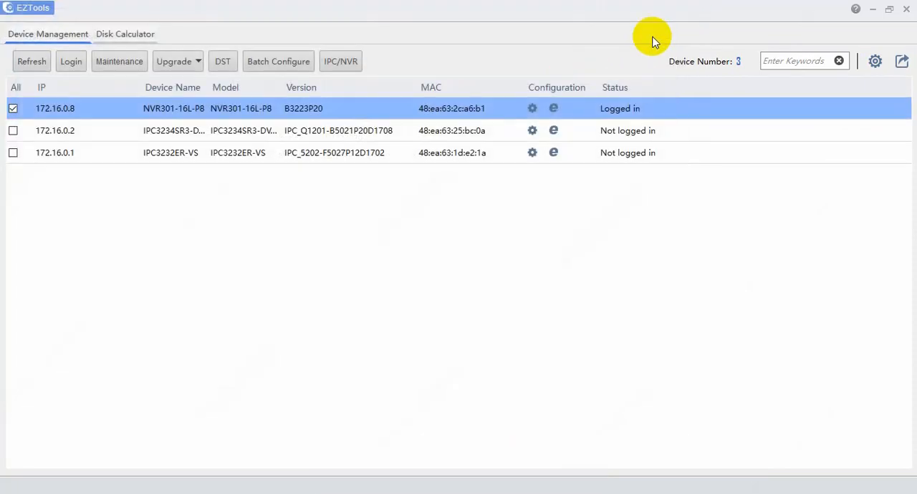
Log in to the 172.16.0.2 camera with the prefilled admin credentials and view its configuration window.
left_click(536, 131)
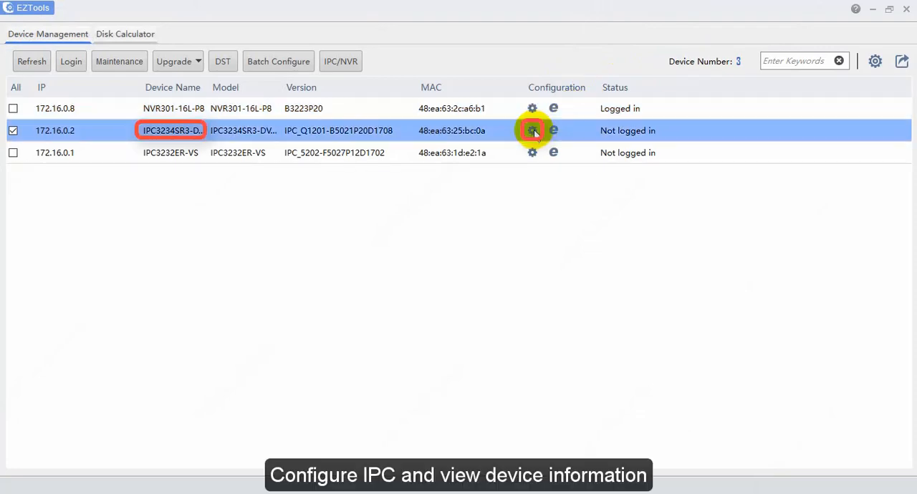
left_click(525, 317)
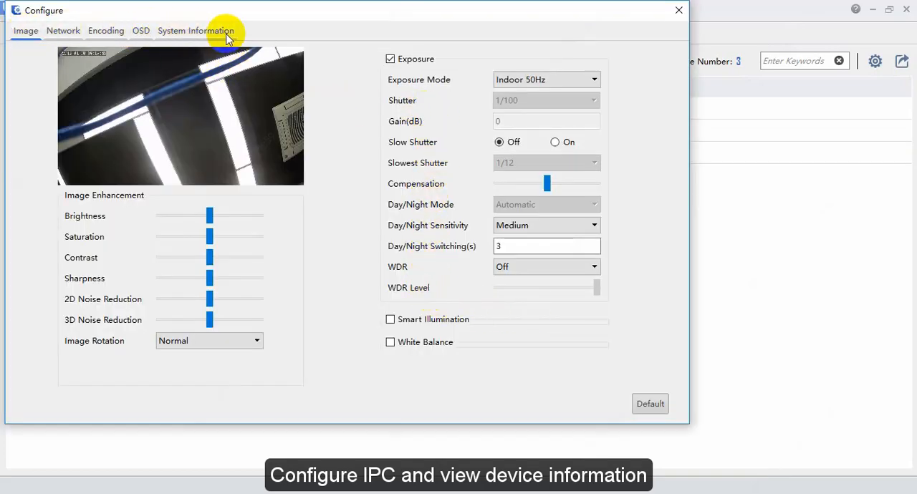
left_click(679, 10)
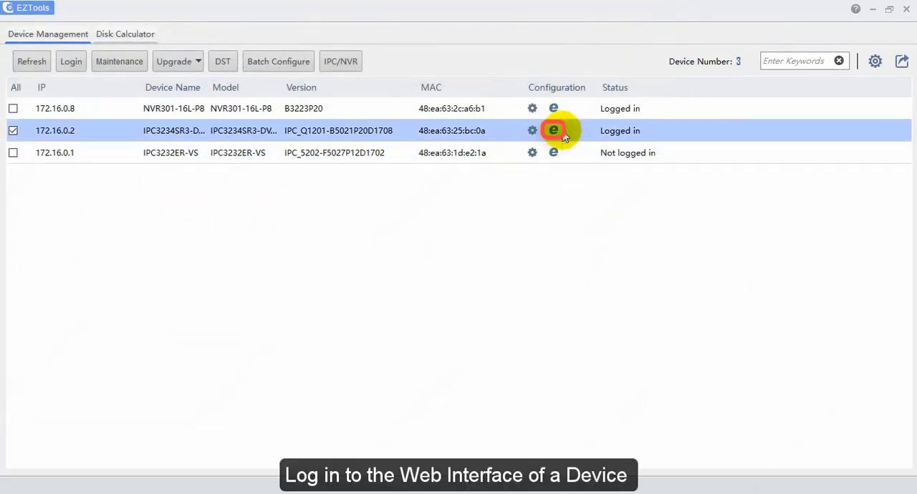
Open the web interface of the 172.16.0.2 camera in the browser, view its login page without logging in, and close the browser.
left_click(557, 130)
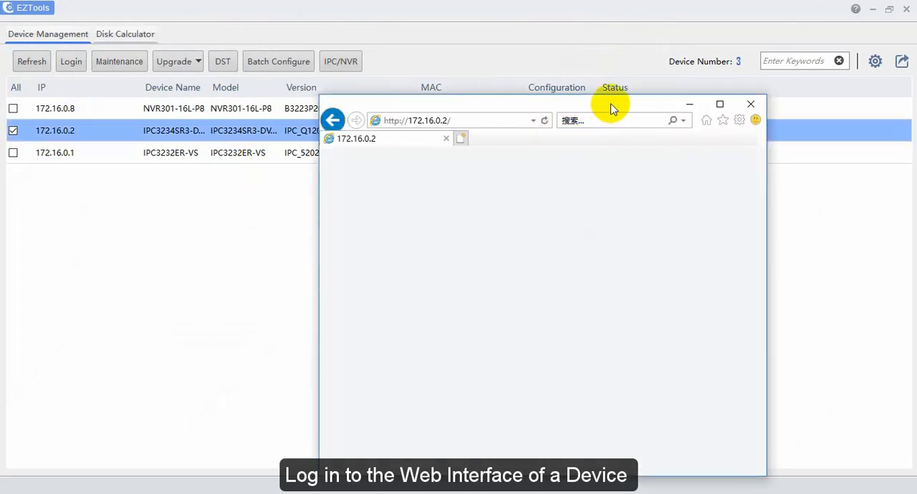
left_click_drag(610, 107, 505, 82)
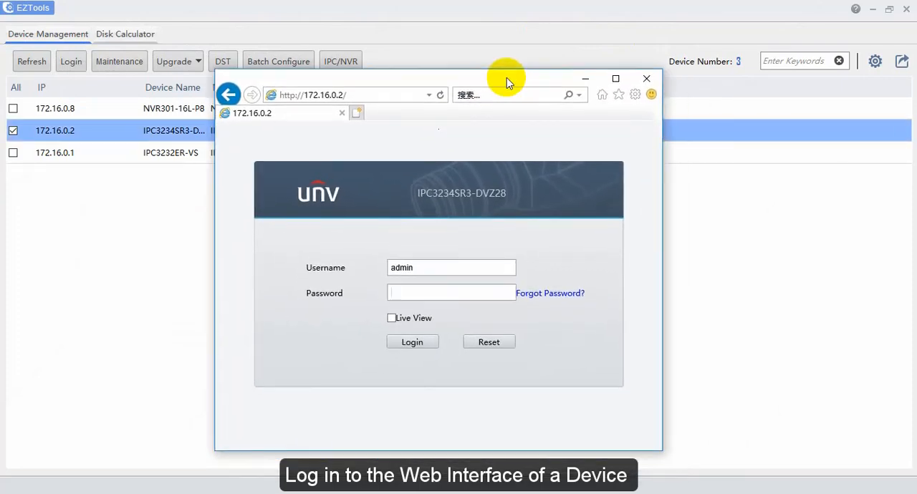
left_click(444, 290)
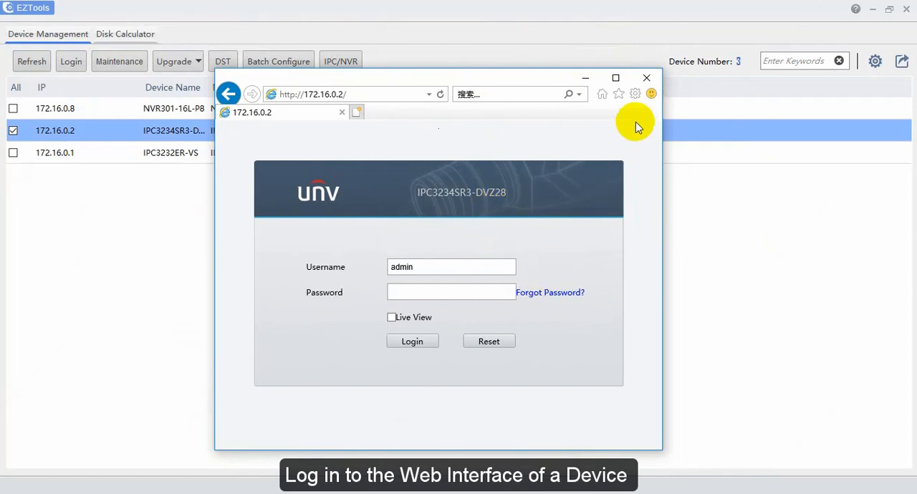
left_click(648, 81)
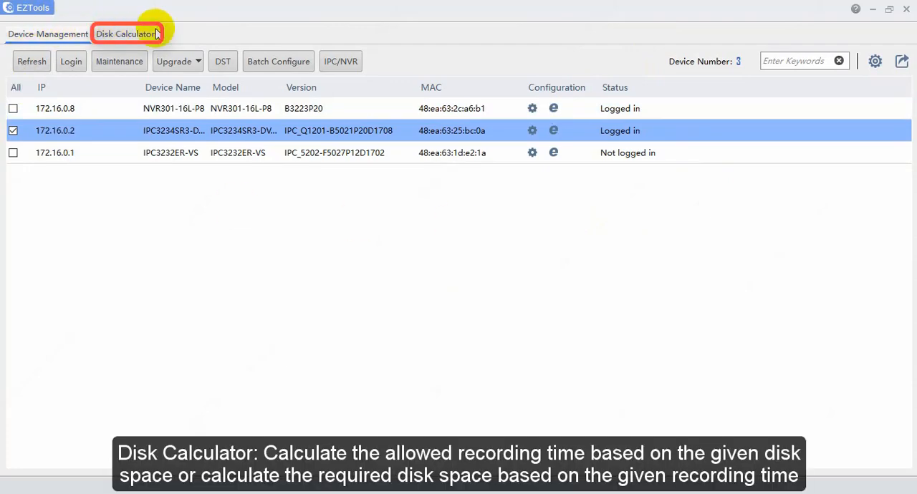
Open the Disk Calculator and view its Disk Space Given mode, returning to Recording Time Given.
left_click(123, 39)
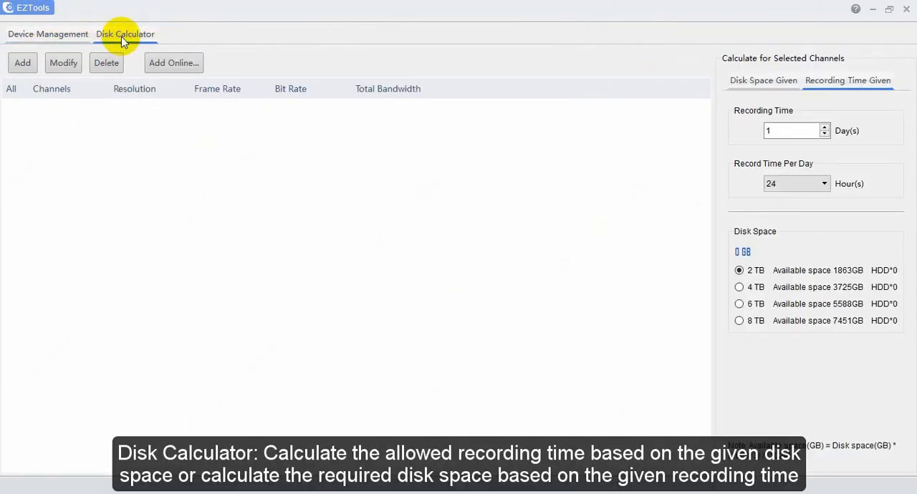
left_click(770, 90)
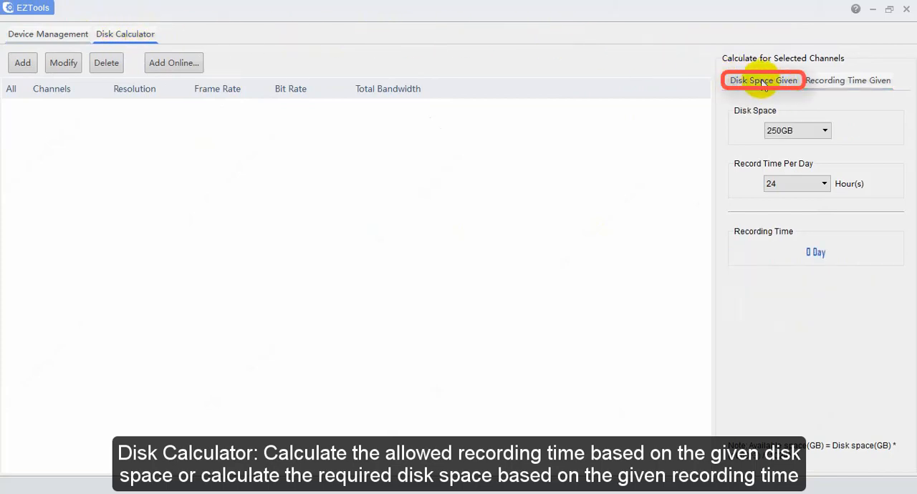
left_click(859, 91)
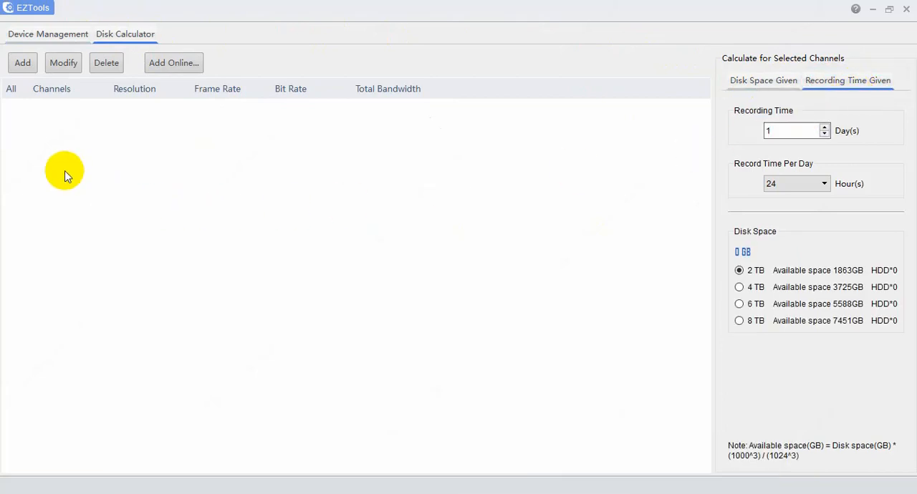
Add 10 IPC channels to the disk calculation with H.264 compression, U-Code off, 1080P resolution, frame rate 25 and bit rate 4096 Kbps.
left_click(22, 63)
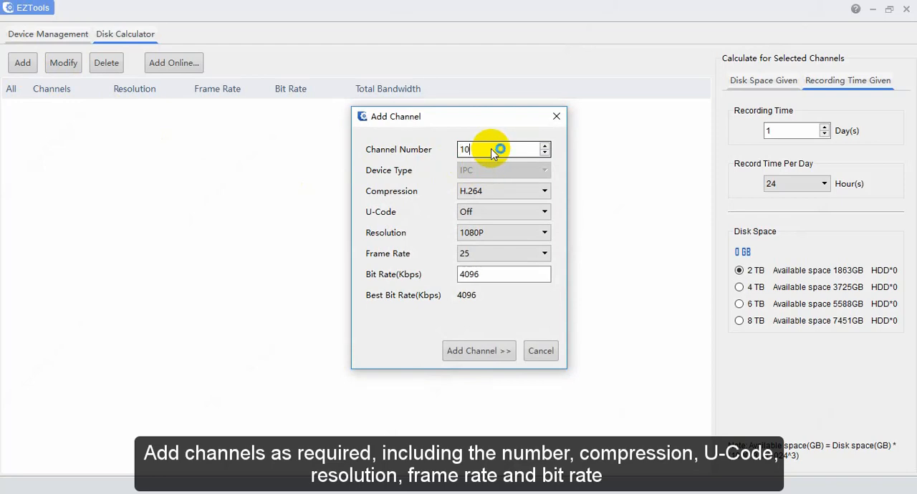
left_click(546, 193)
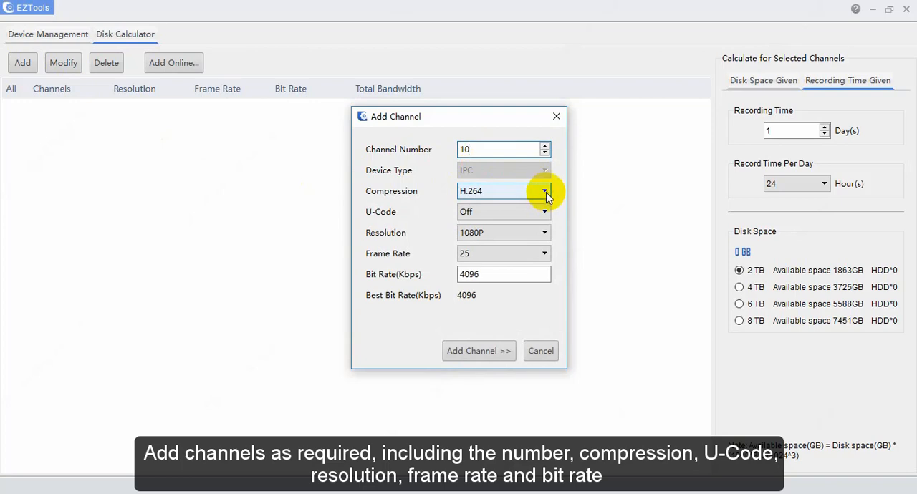
left_click(482, 353)
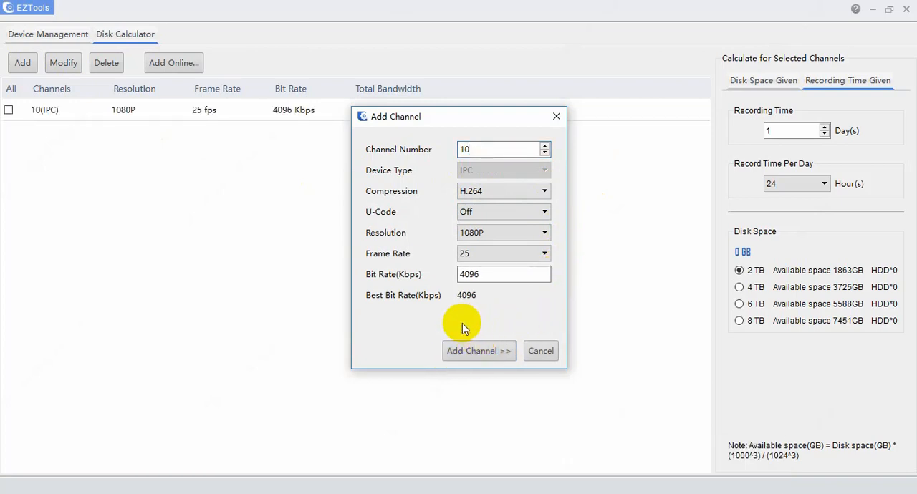
left_click(556, 116)
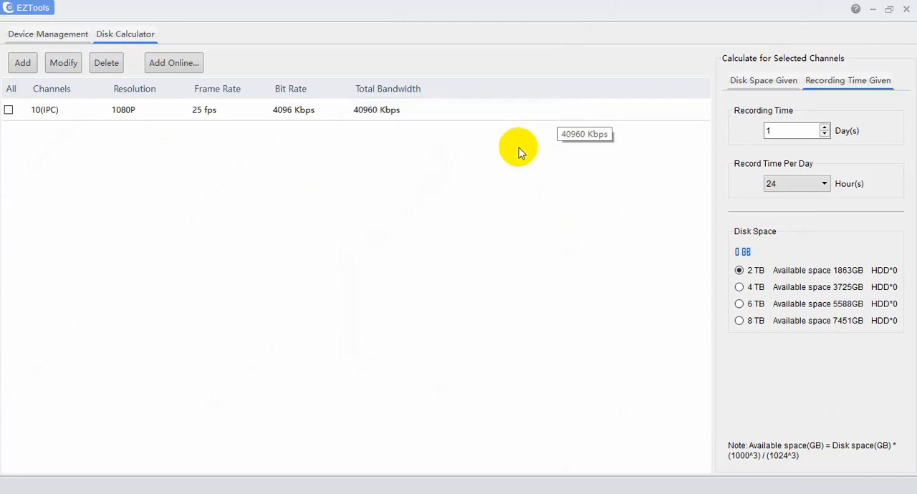
Select the 10-channel IPC entry and review its settings for modification, accepting them without changes.
left_click(9, 111)
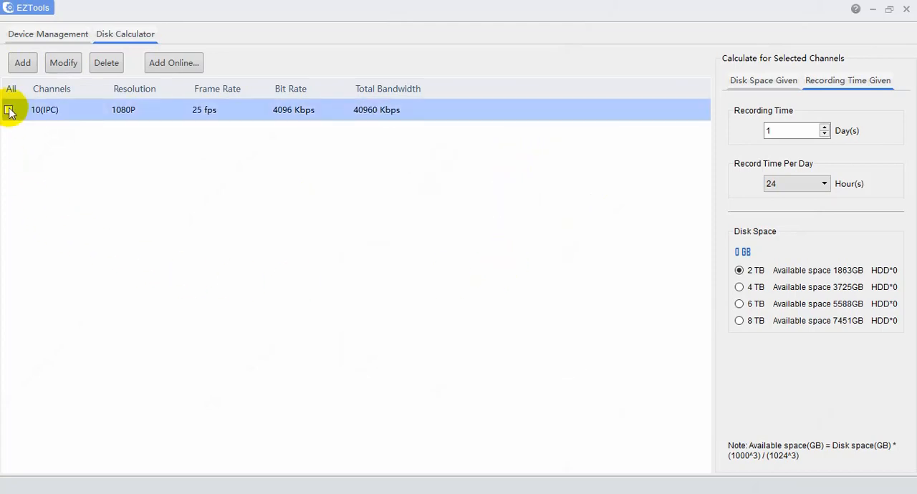
left_click(55, 63)
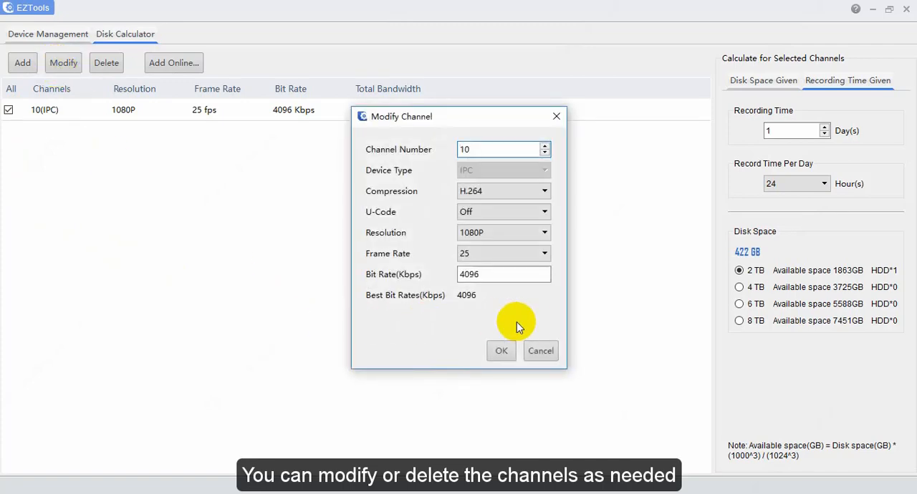
left_click(501, 351)
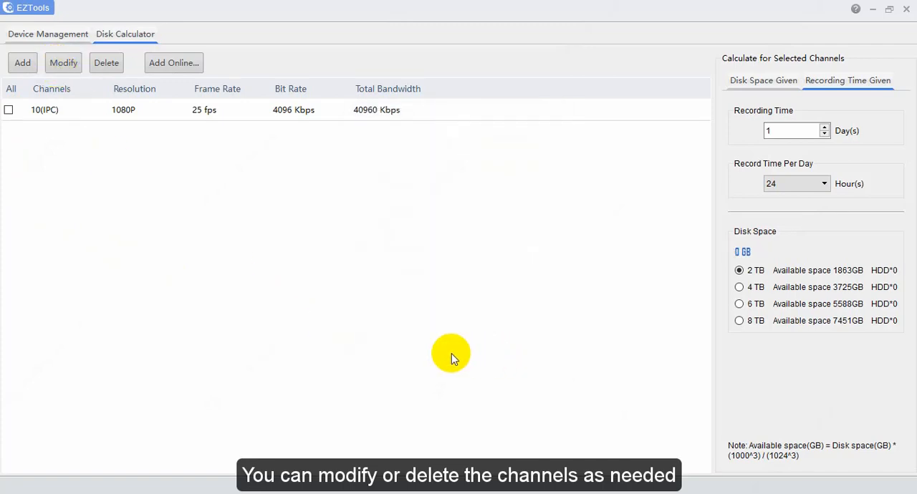
Include the 10-channel IPC entry in the calculation and view the online devices that can be added, without adding any.
left_click(9, 110)
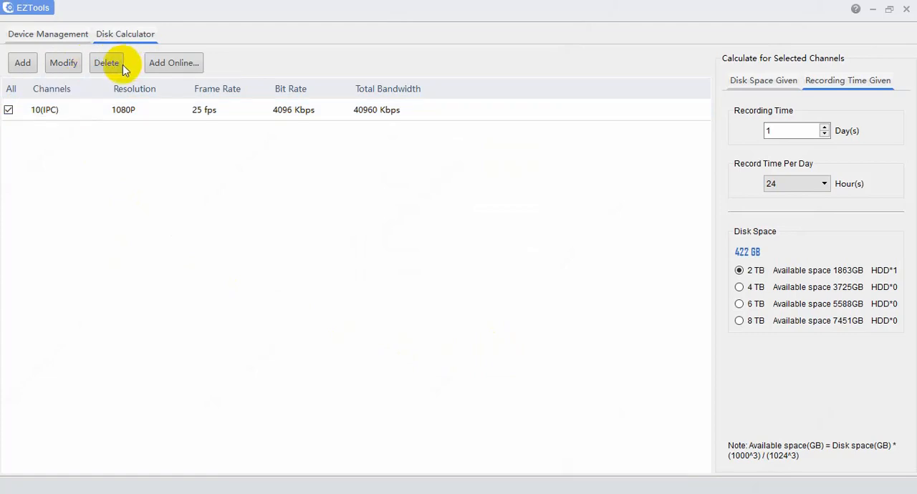
left_click(174, 64)
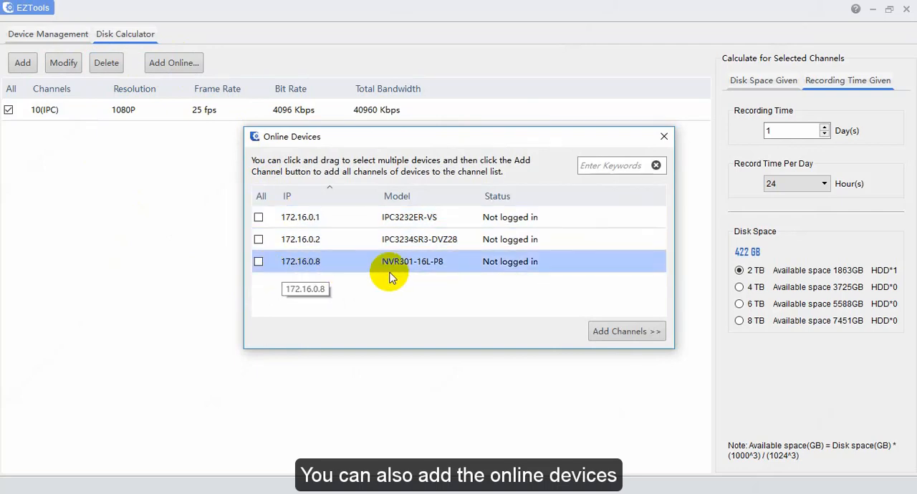
left_click(664, 136)
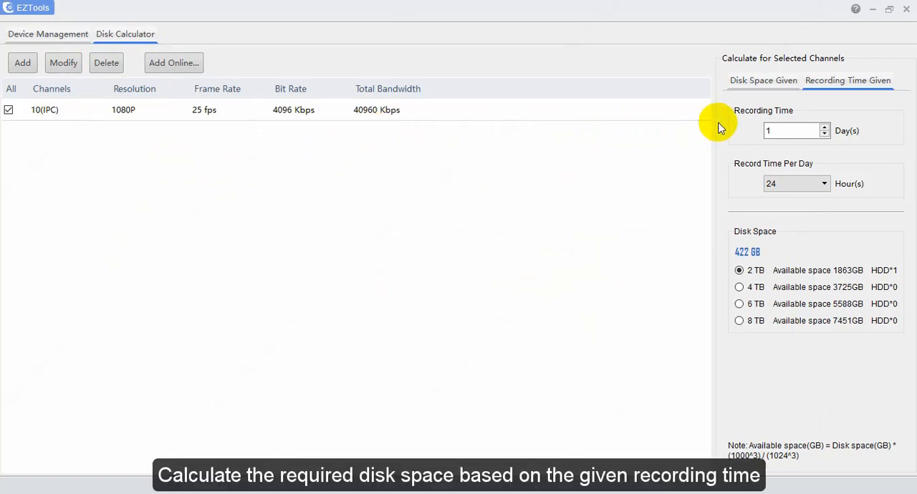
Calculate the required disk space for 30 days at 24 hours per day, trying 4 TB disks and settling on 8 TB disks.
left_click(825, 131)
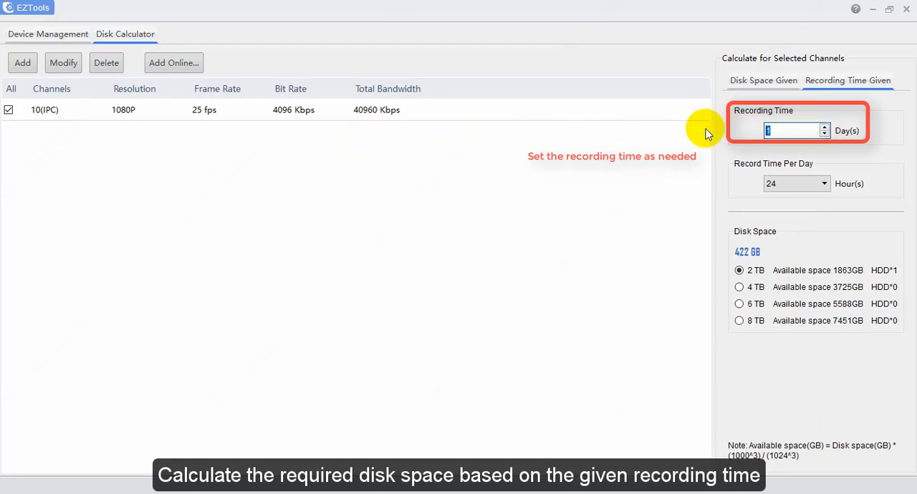
type("30")
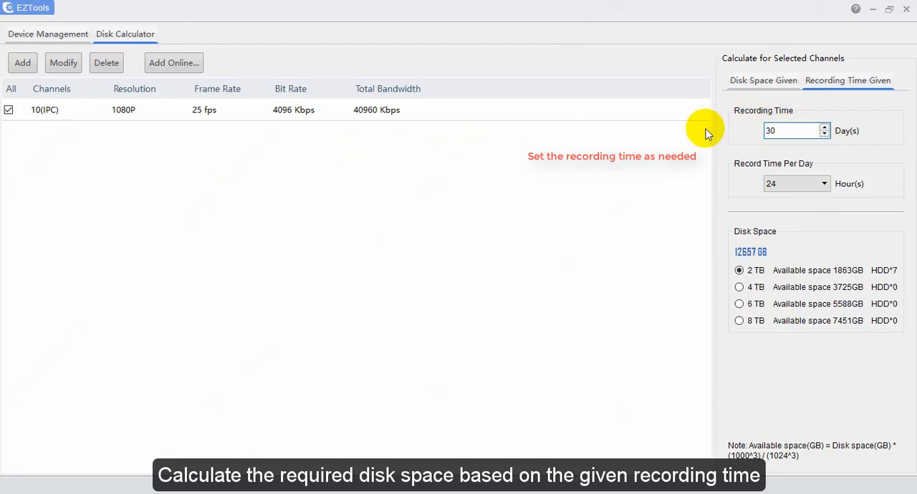
left_click(829, 183)
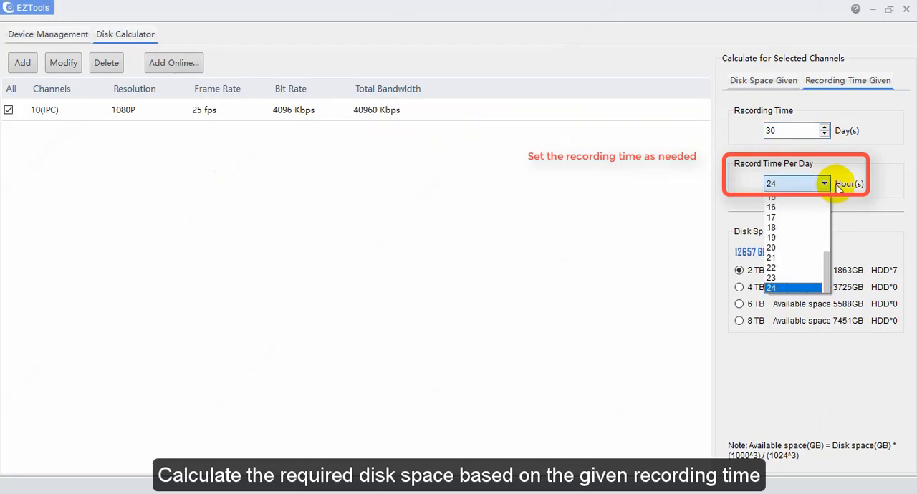
left_click(864, 198)
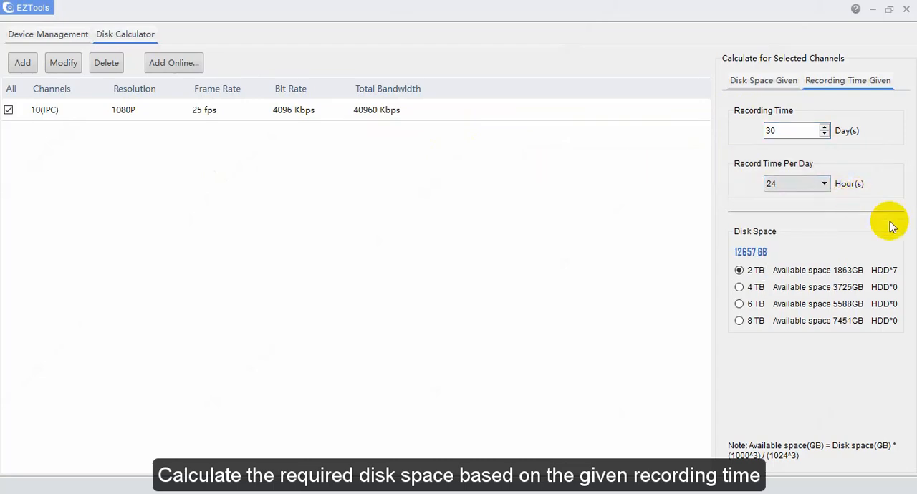
left_click(752, 290)
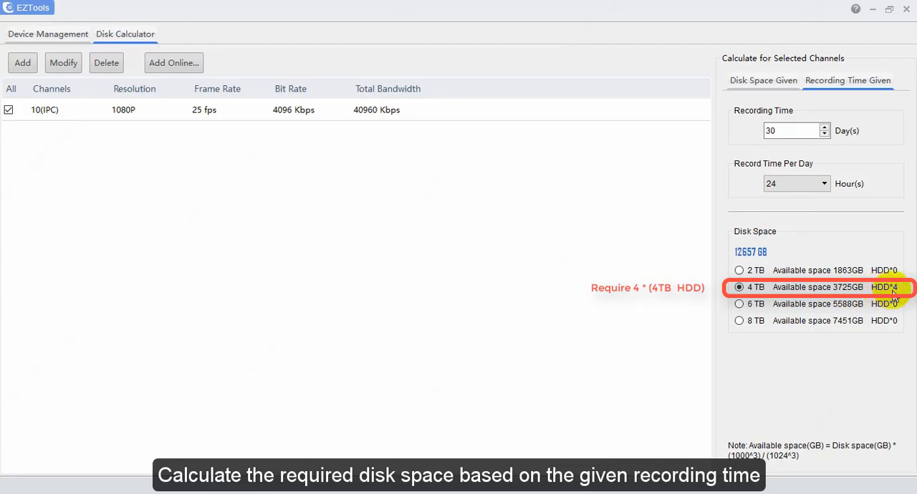
left_click(751, 323)
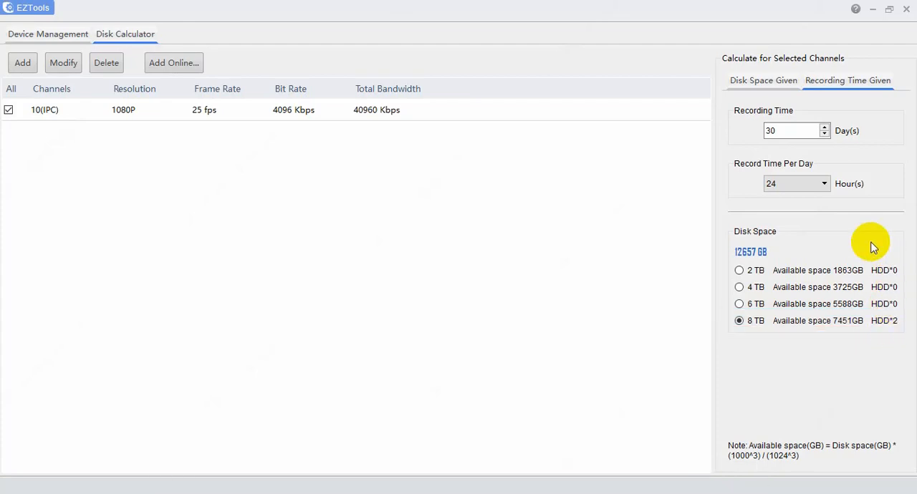
Calculate the allowed recording time from a given disk space at 24 hours per day, first with 2TB and finally with 8TB.
left_click(771, 84)
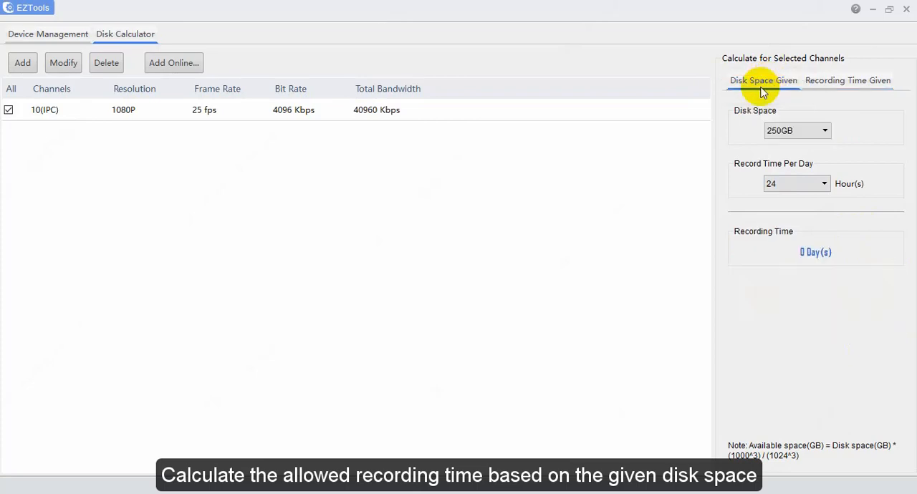
left_click(824, 131)
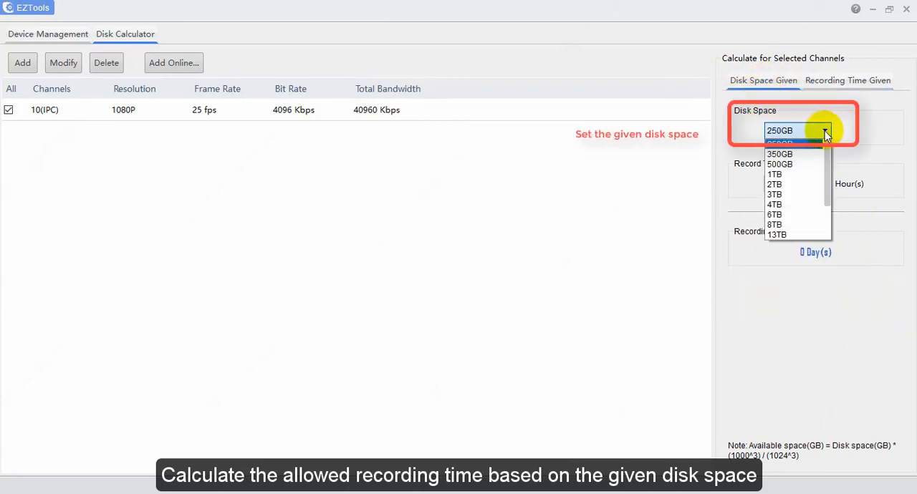
left_click(799, 184)
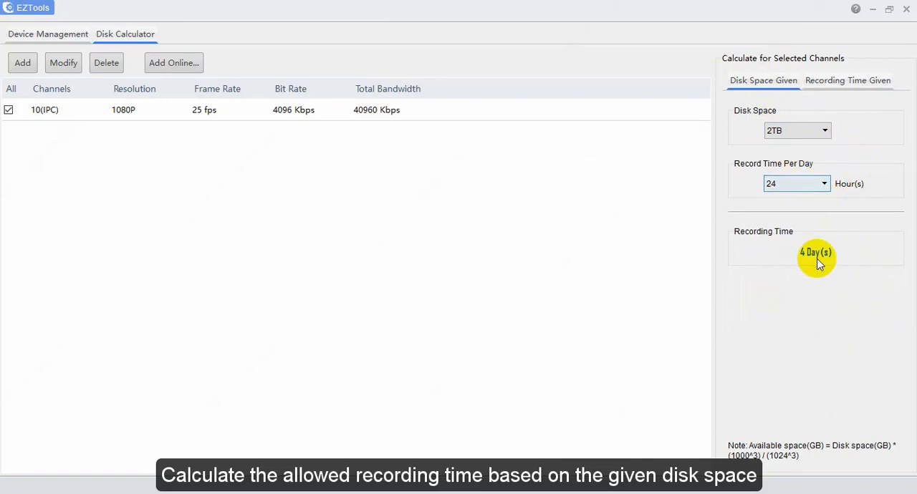
left_click(817, 131)
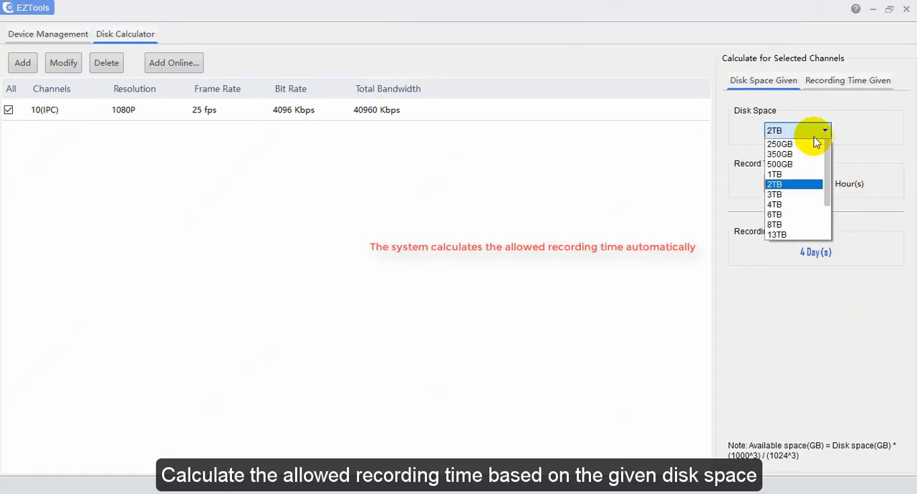
left_click(780, 224)
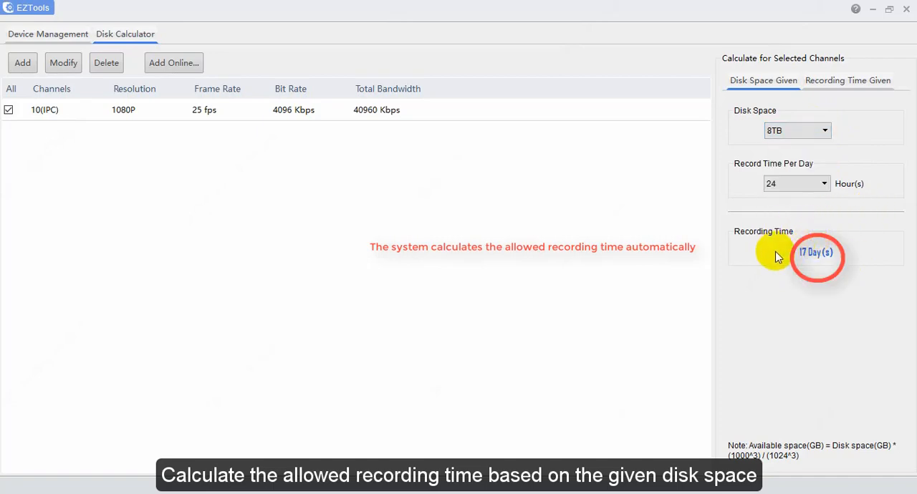